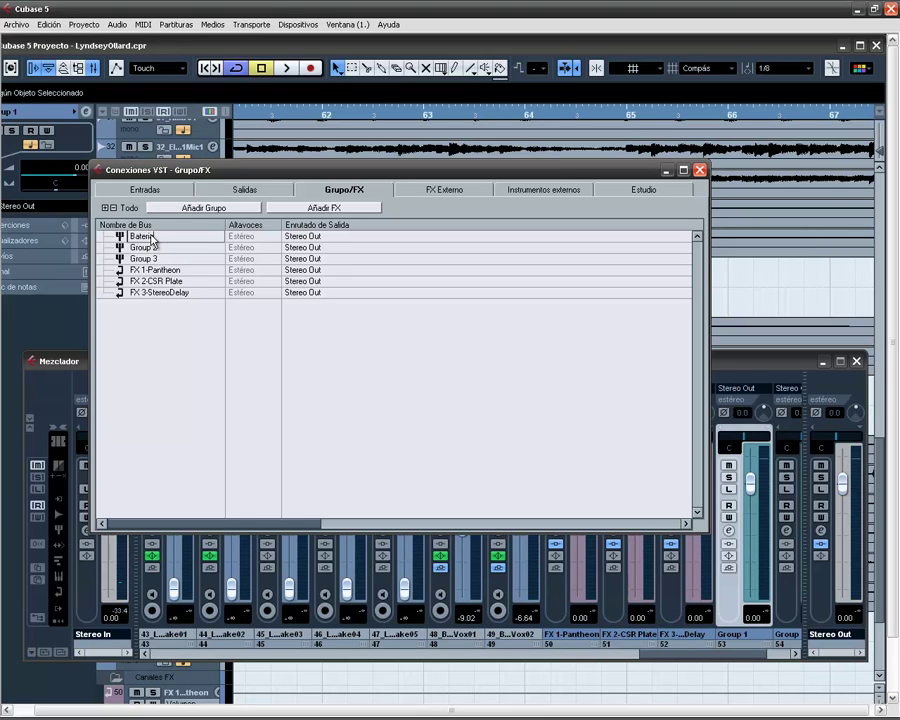
Rename the second and third group buses as Guitarras and Coros, and close the VST connections window
click(143, 250)
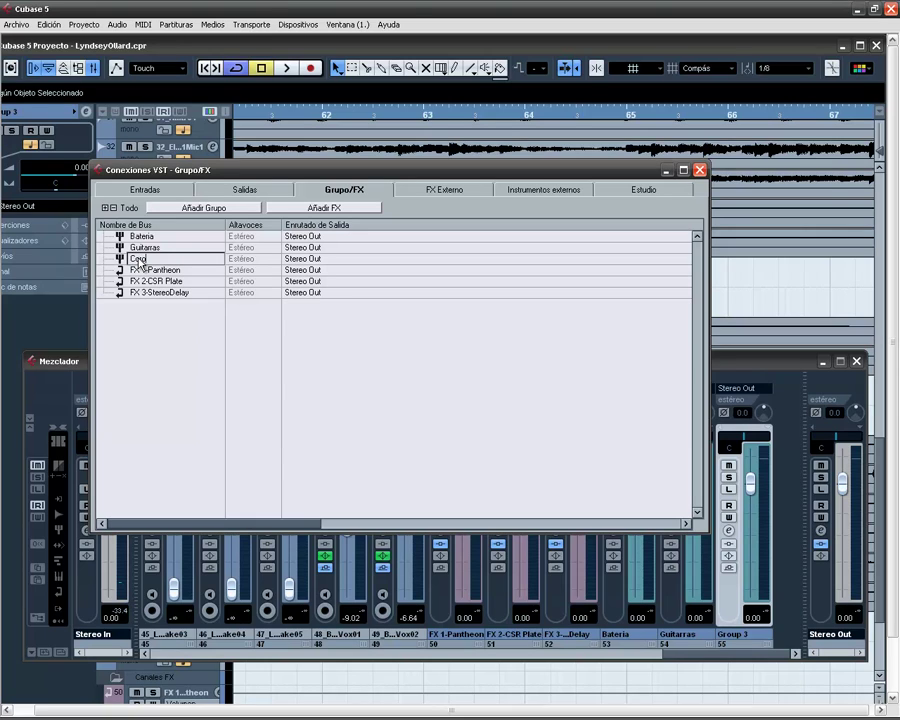
click(699, 170)
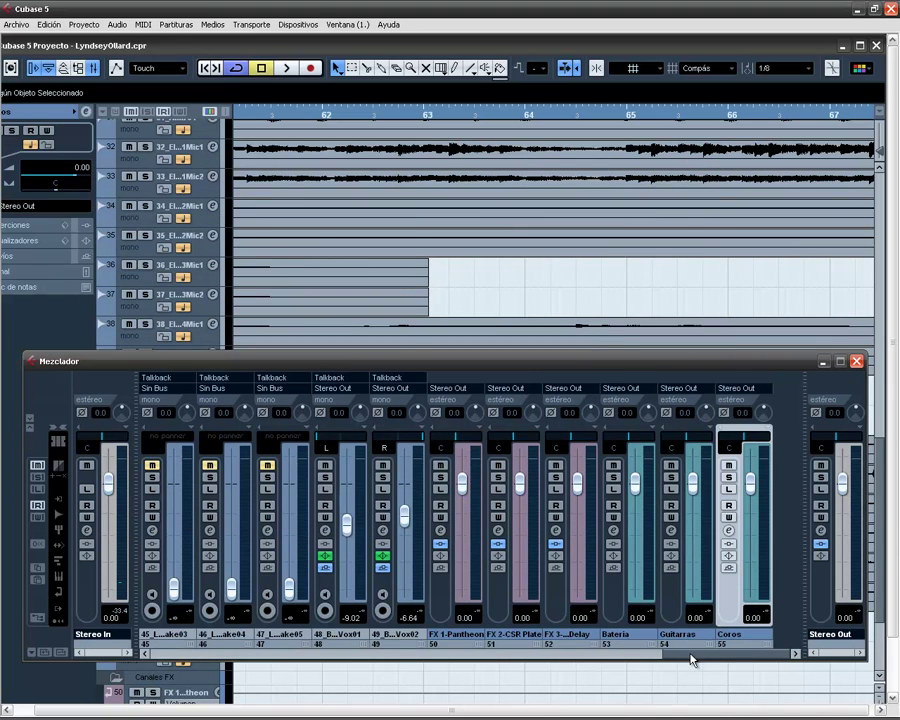
Select the four acoustic guitar channels and both ElecGtr01 mic channels, 28 to 33, together in the mixer
drag(688, 658, 455, 650)
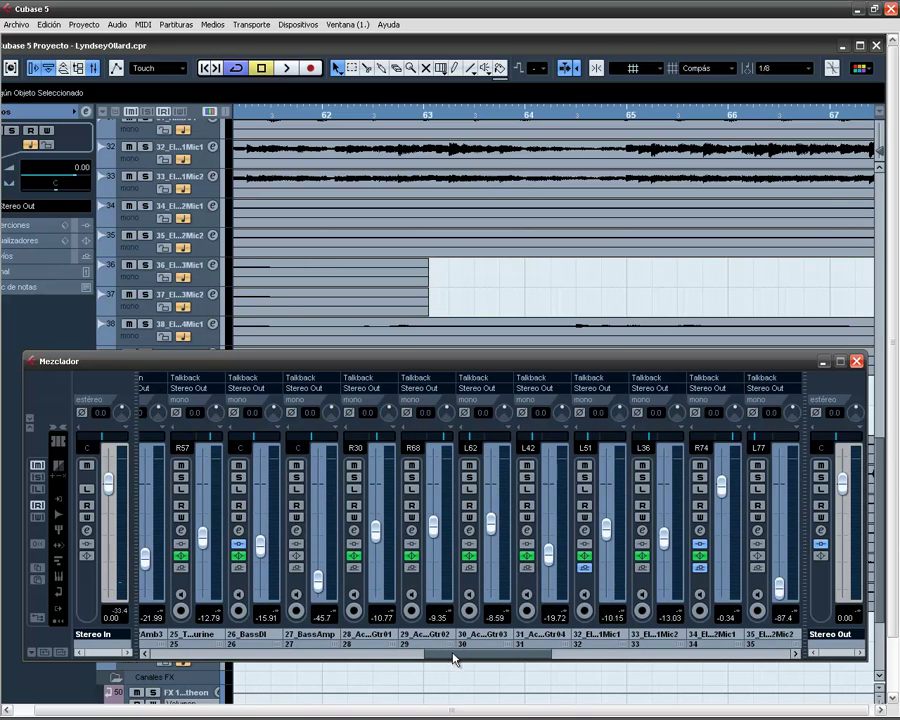
click(355, 592)
shift+click(535, 590)
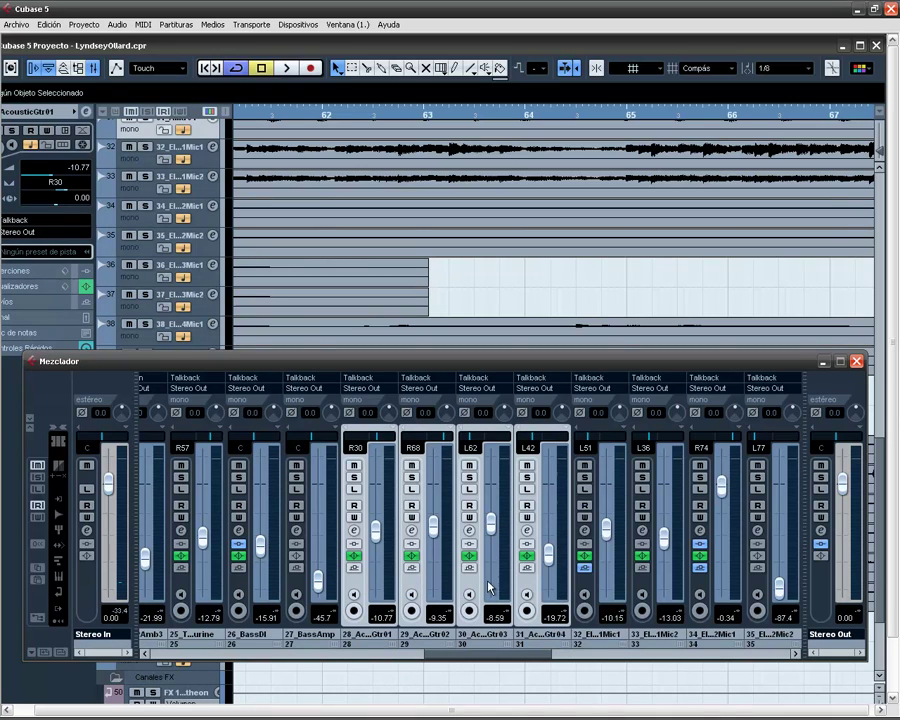
shift+click(626, 585)
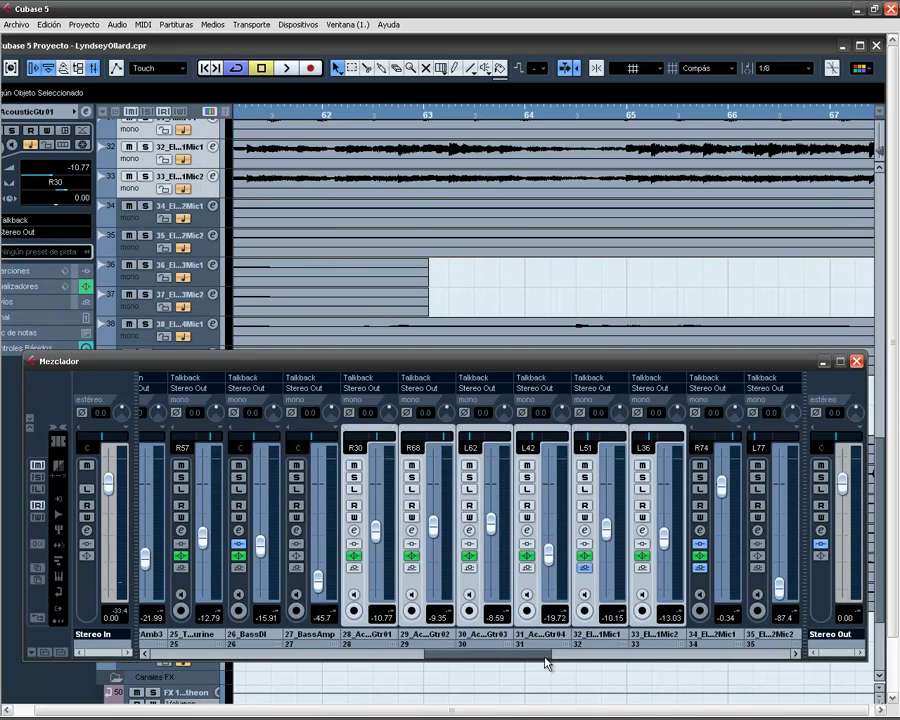
Extend the guitar channel selection with mixer channels 34 to 42
drag(455, 654, 530, 658)
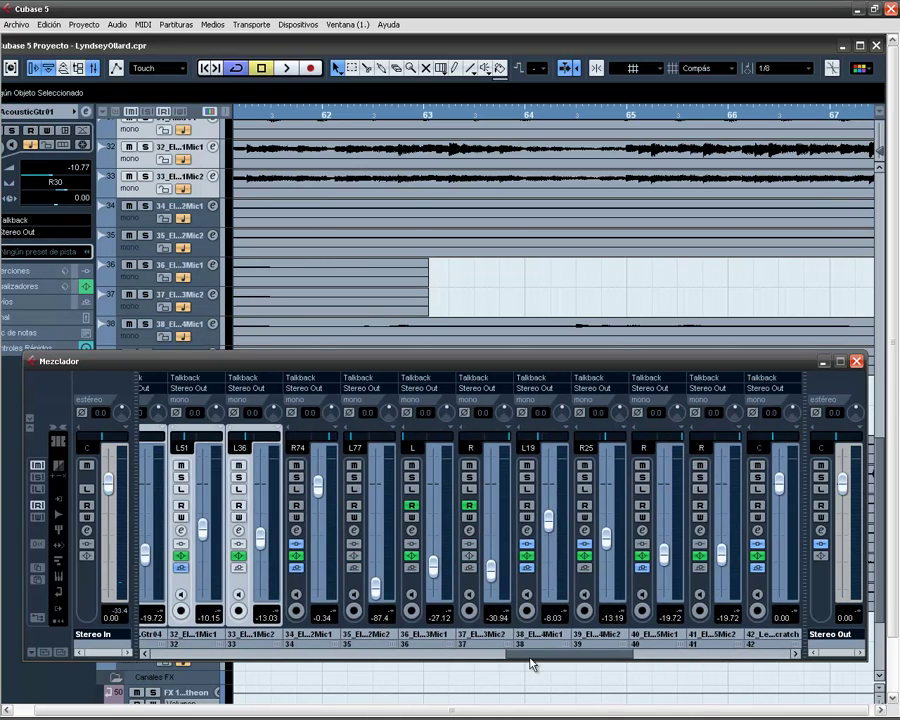
shift+click(306, 588)
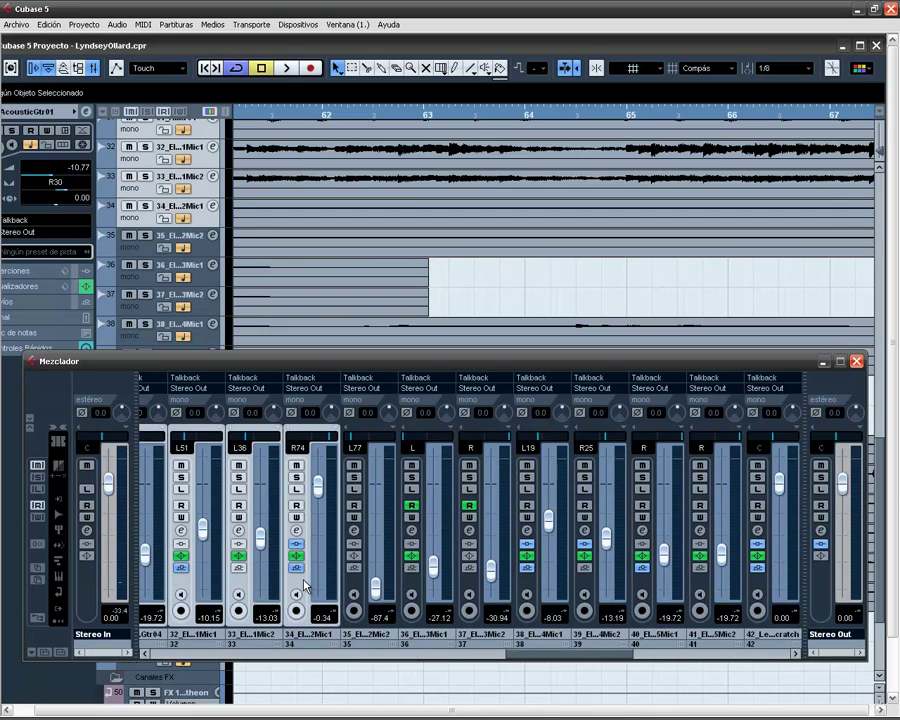
shift+click(356, 585)
shift+click(411, 585)
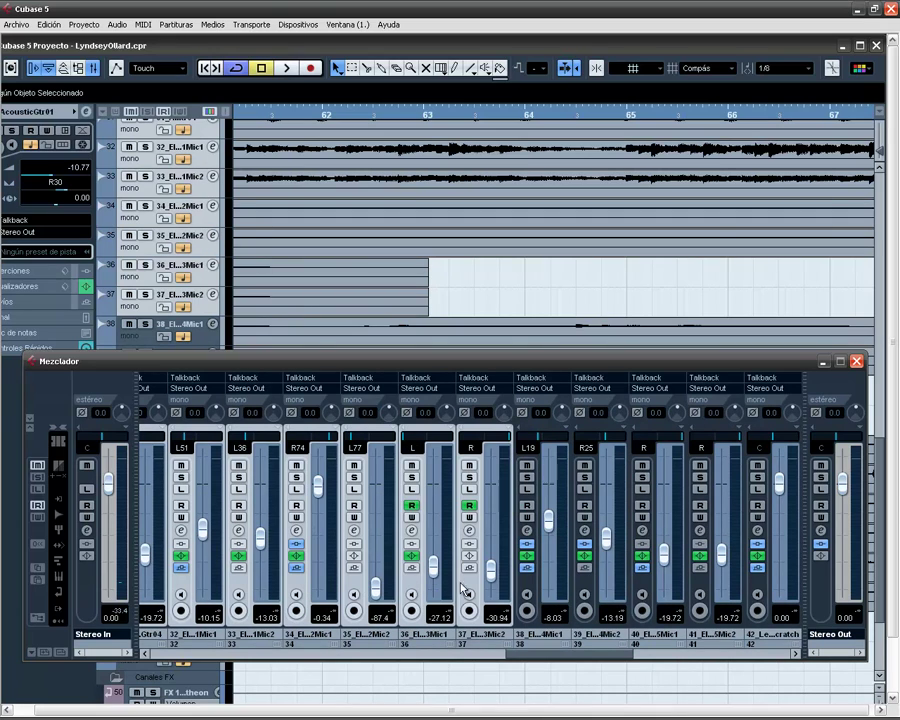
shift+click(524, 585)
shift+click(639, 585)
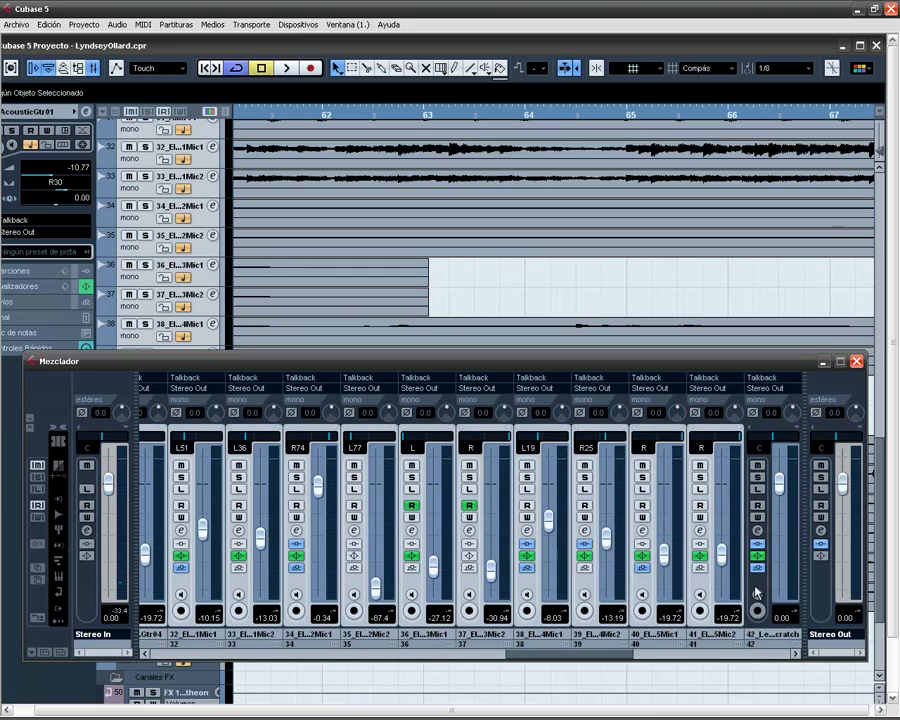
shift+click(764, 592)
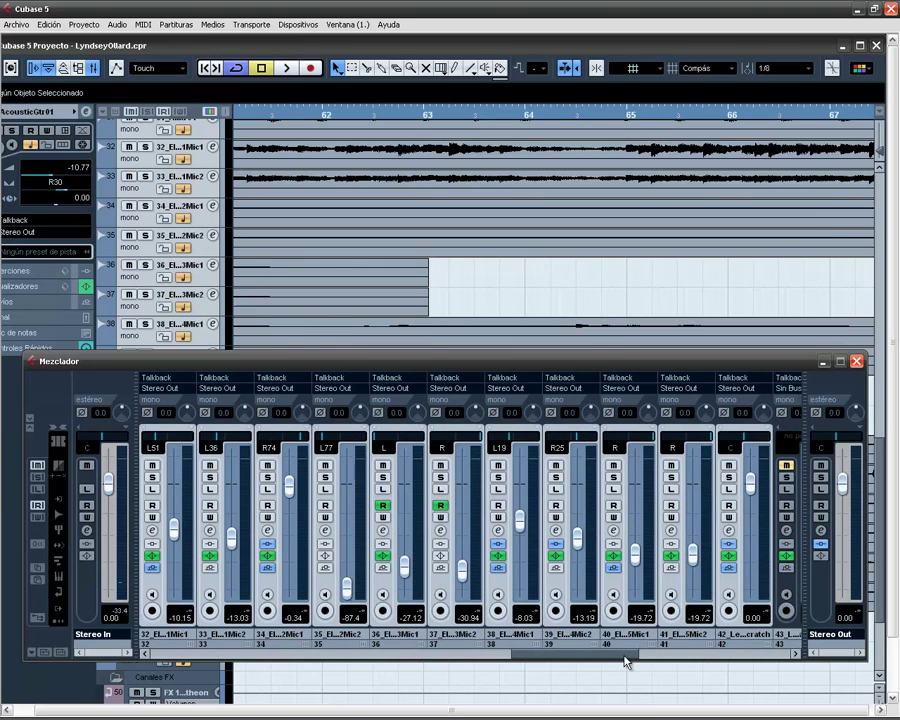
Play the project while checking the channels following the guitars, and remove channel 42 from the guitar selection
drag(625, 660, 670, 655)
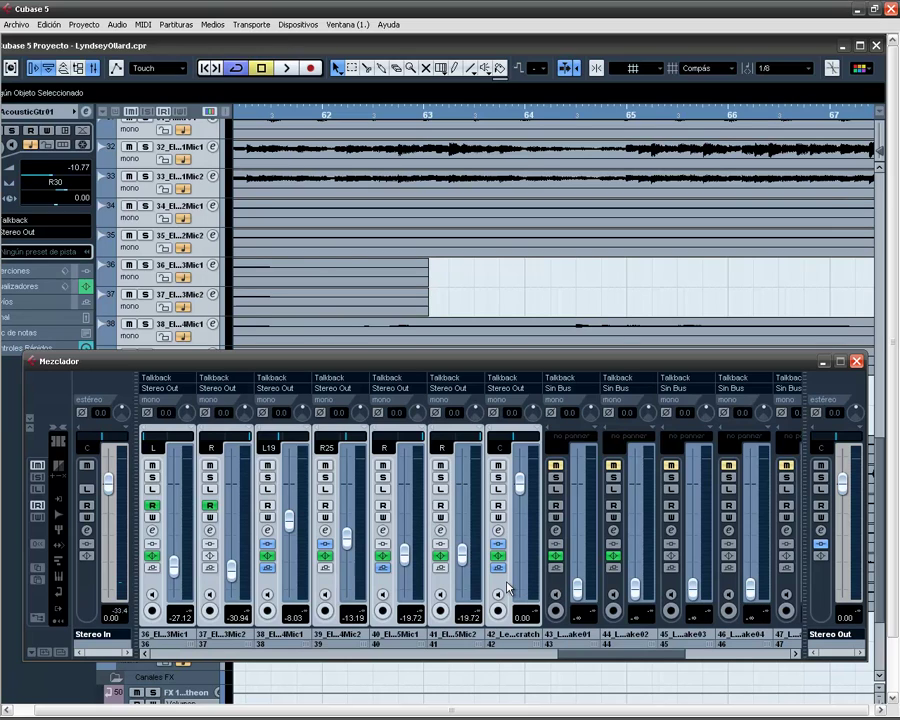
drag(648, 656, 686, 656)
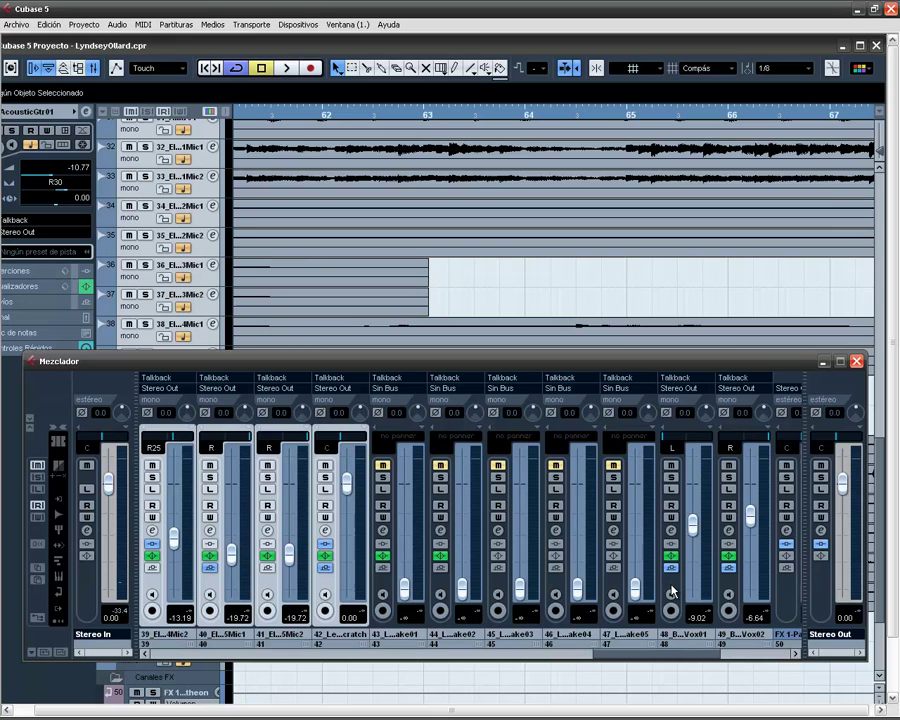
drag(686, 652, 617, 655)
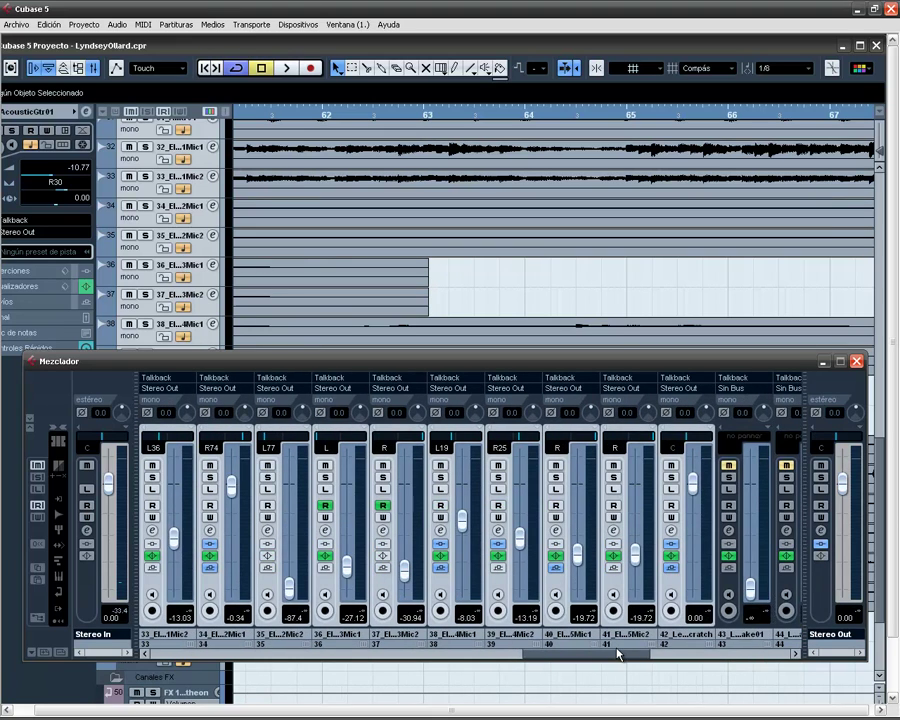
key(space)
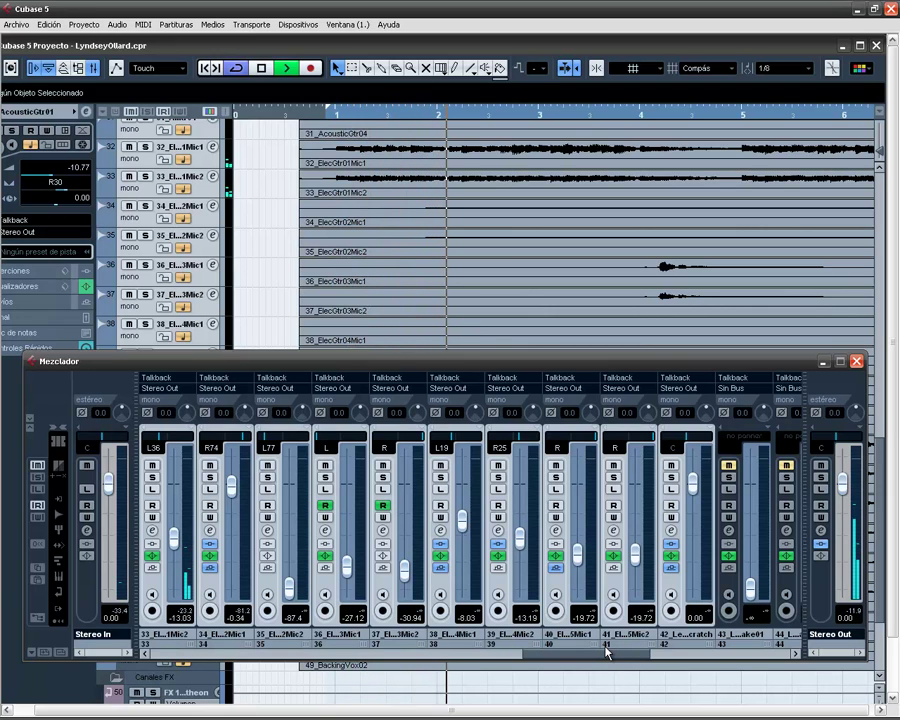
drag(606, 652, 675, 663)
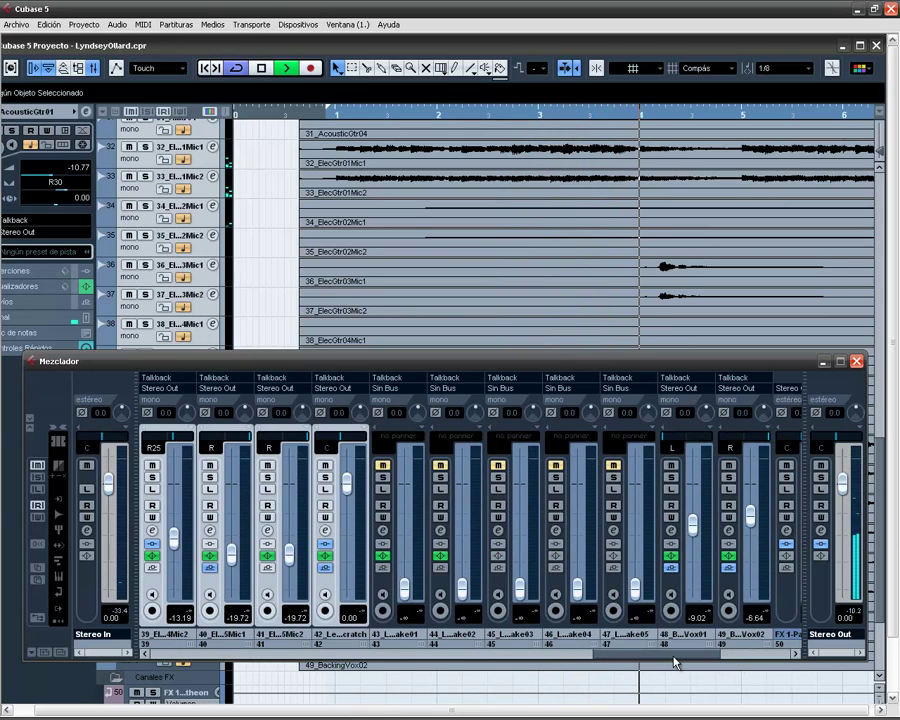
drag(675, 662, 653, 659)
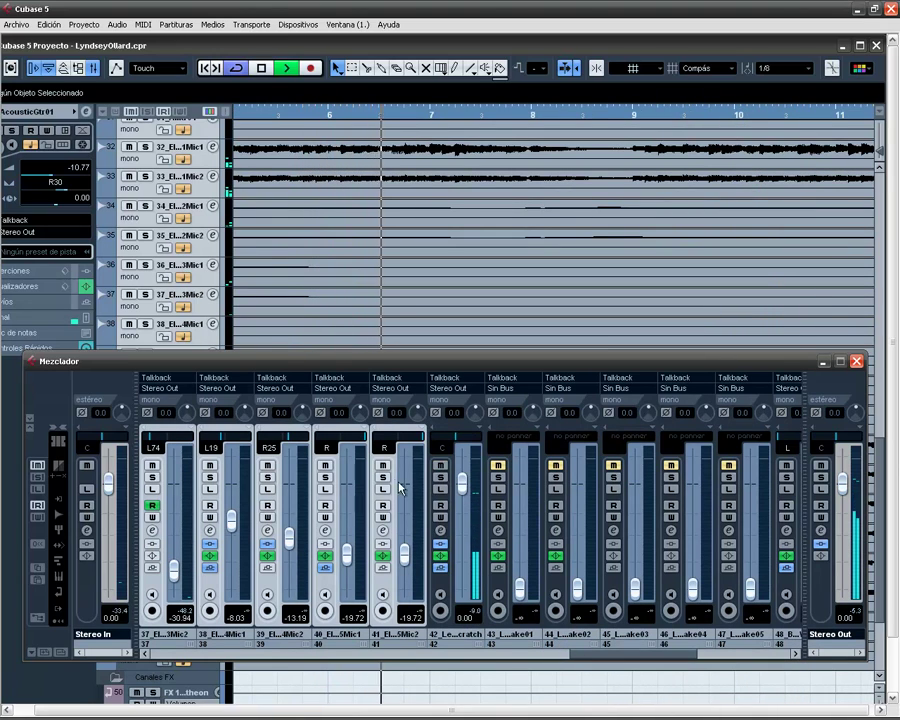
Route the output of the selected guitar channels to the Guitarras group
click(288, 396)
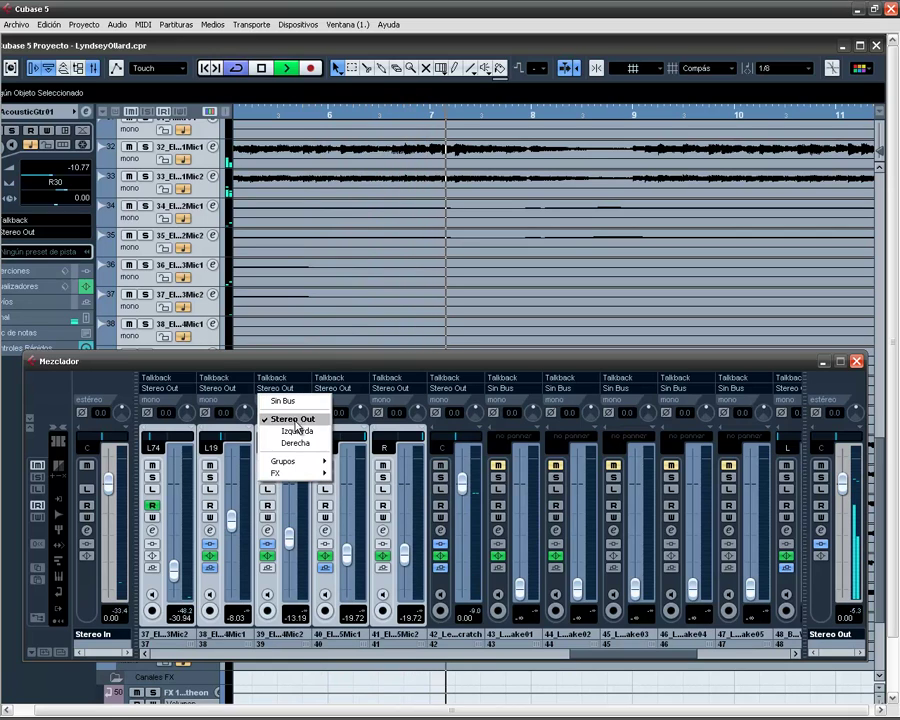
mouse_move(302, 462)
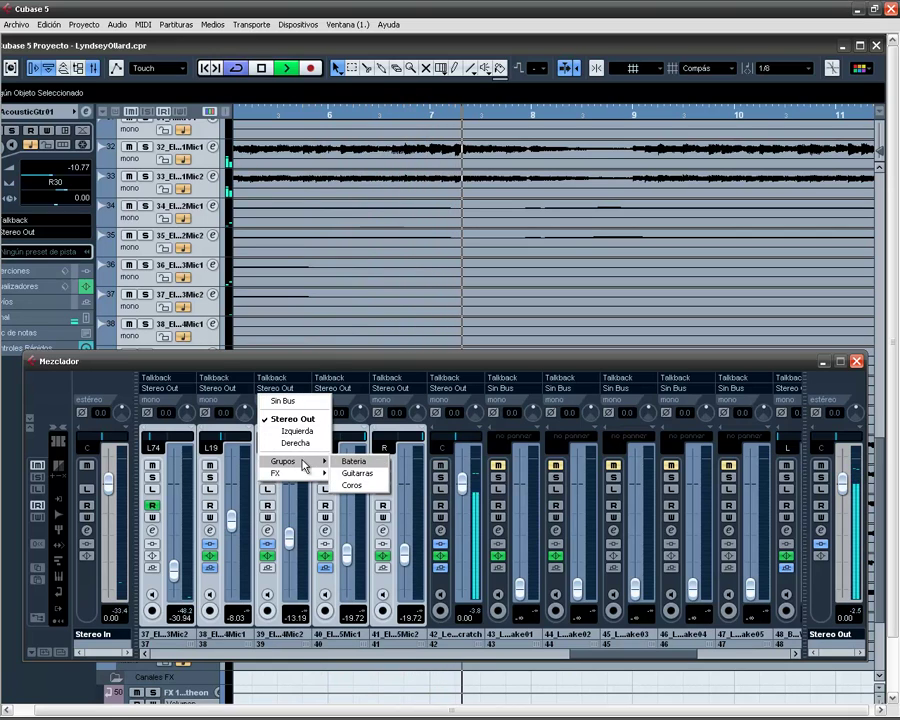
click(356, 473)
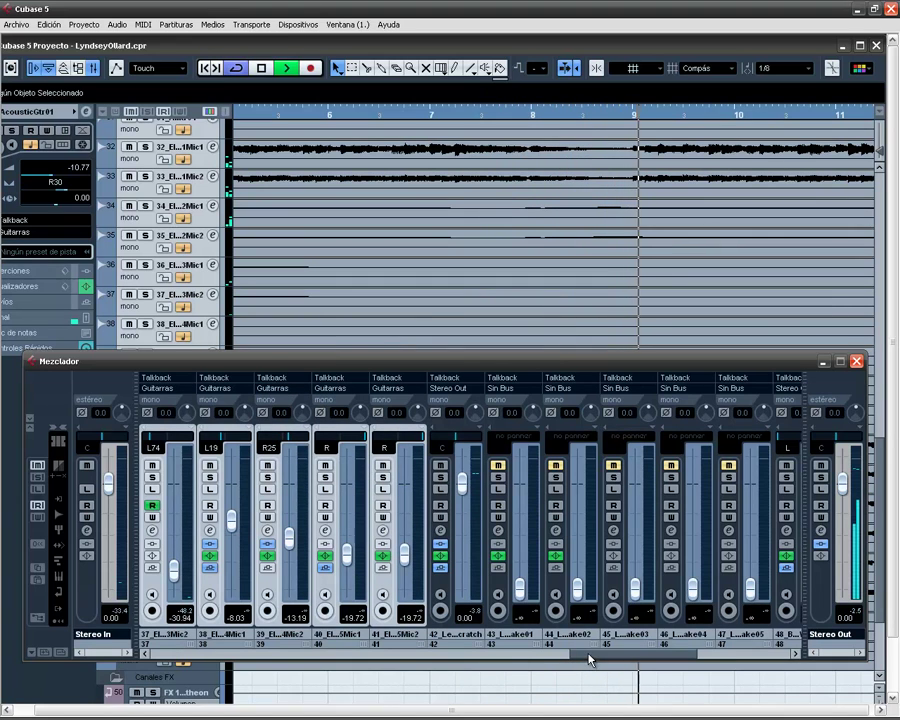
Select the first nine drum channels in the mixer, from 01 kick in to 09 room
drag(590, 659, 150, 655)
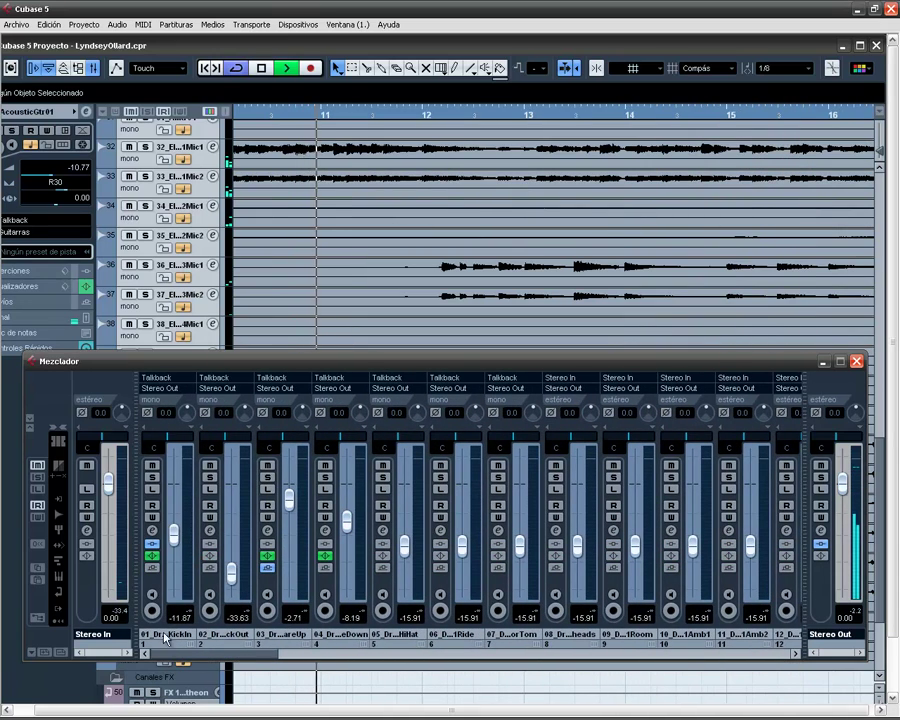
click(166, 636)
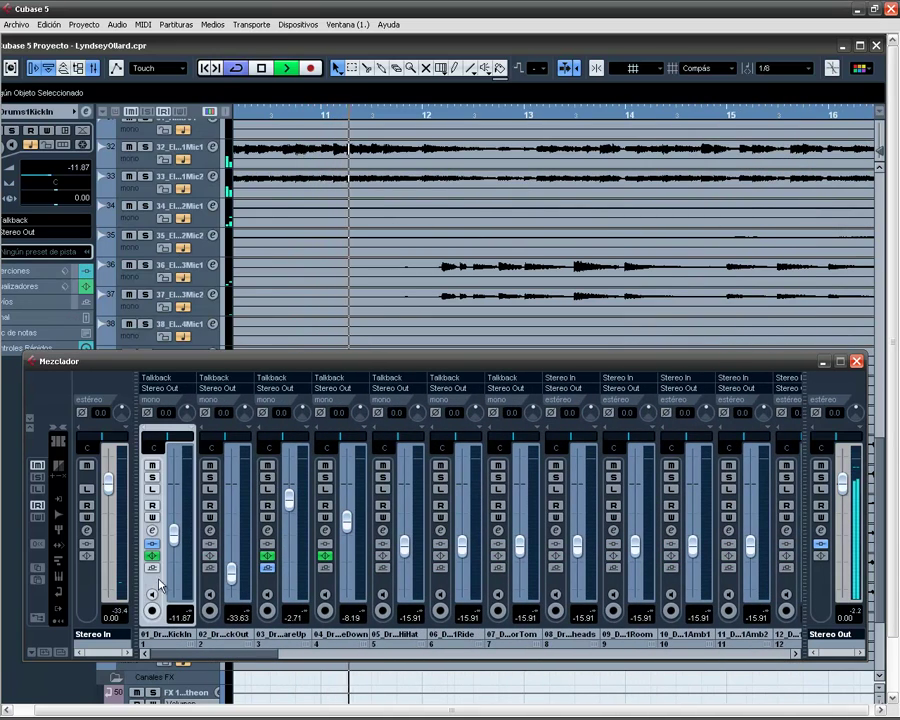
ctrl+click(215, 590)
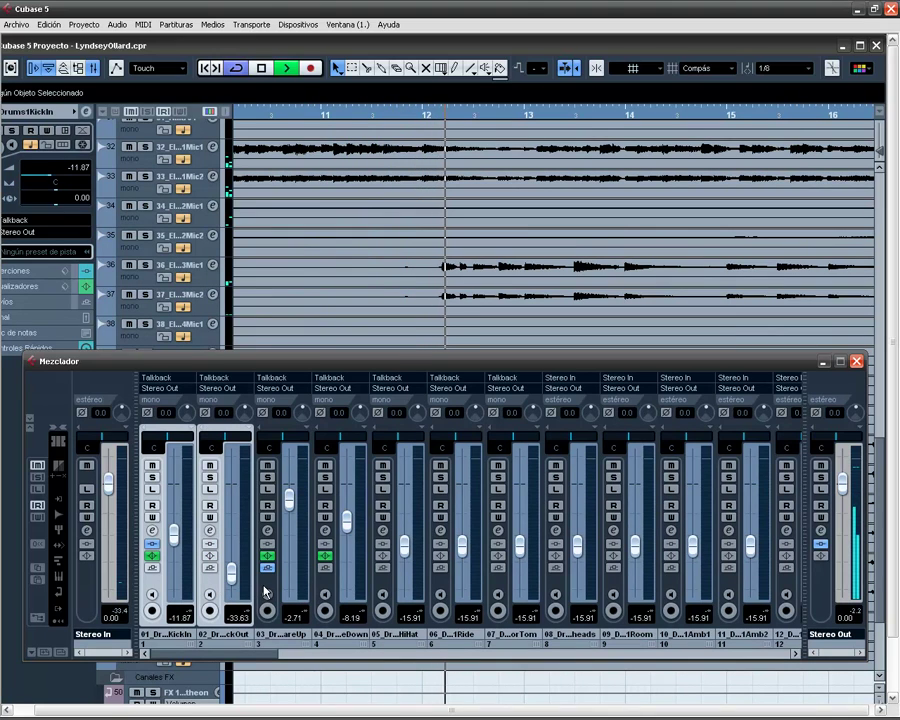
ctrl+click(277, 592)
ctrl+click(335, 590)
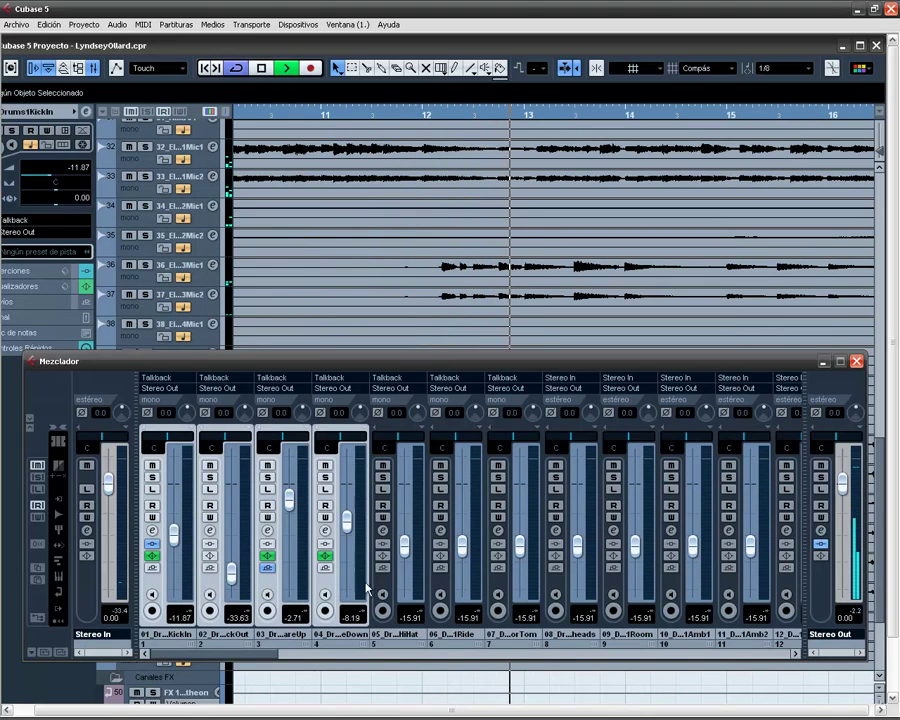
ctrl+click(393, 588)
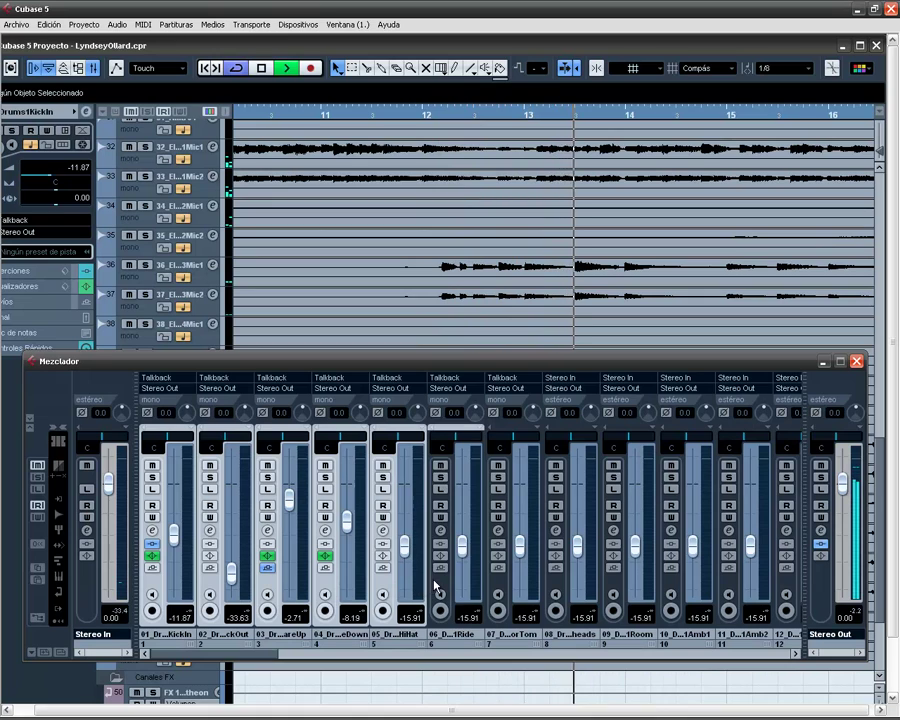
ctrl+click(436, 586)
ctrl+click(510, 586)
ctrl+click(557, 578)
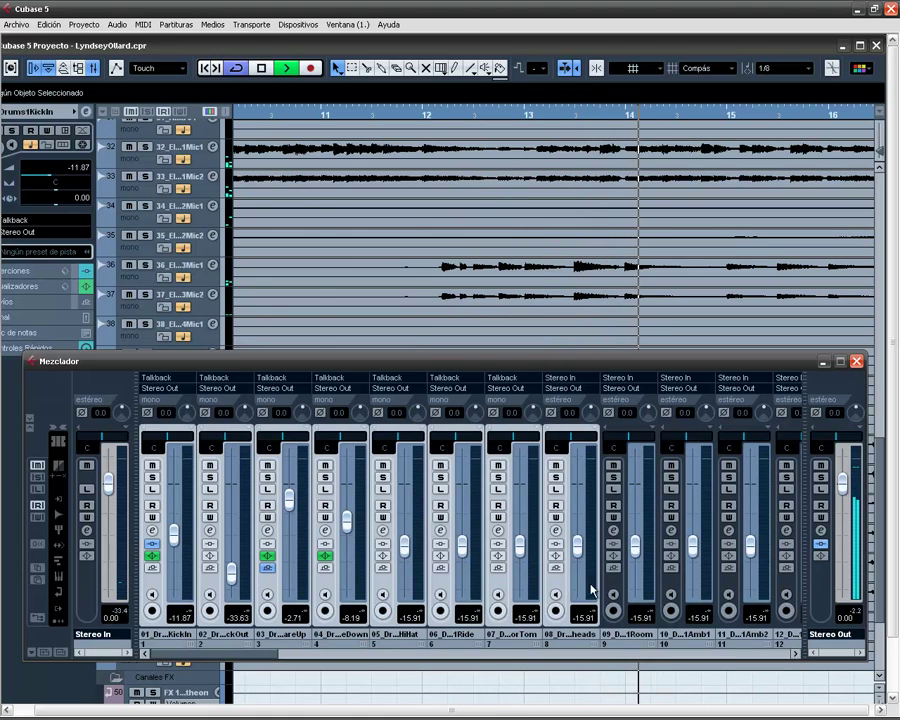
ctrl+click(640, 586)
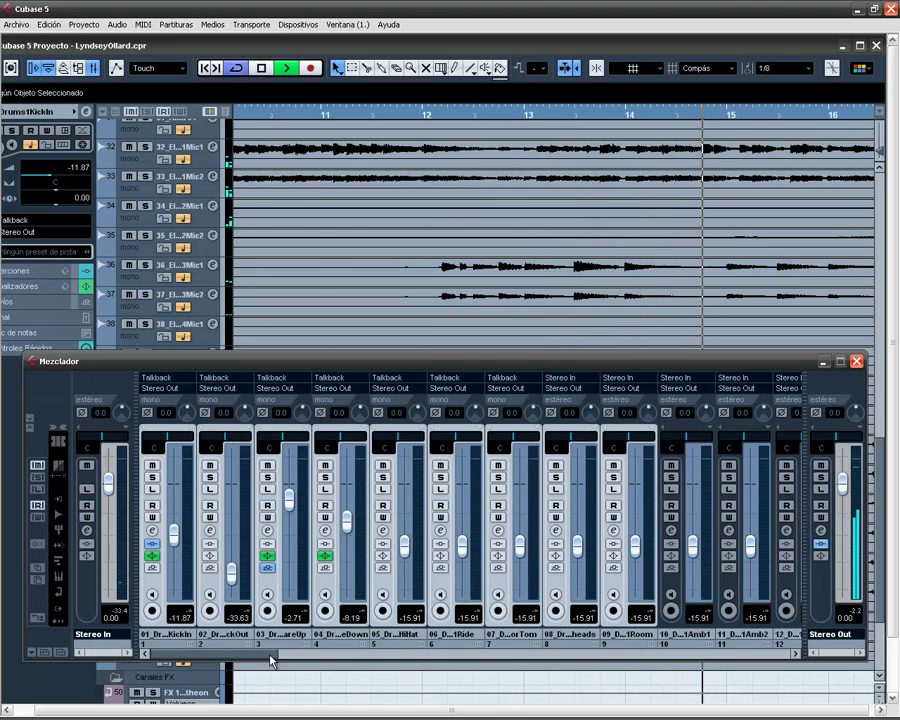
Extend the drum channel selection with channels 10 to 16, from the first ambience channel to the second snare down
drag(271, 657, 329, 654)
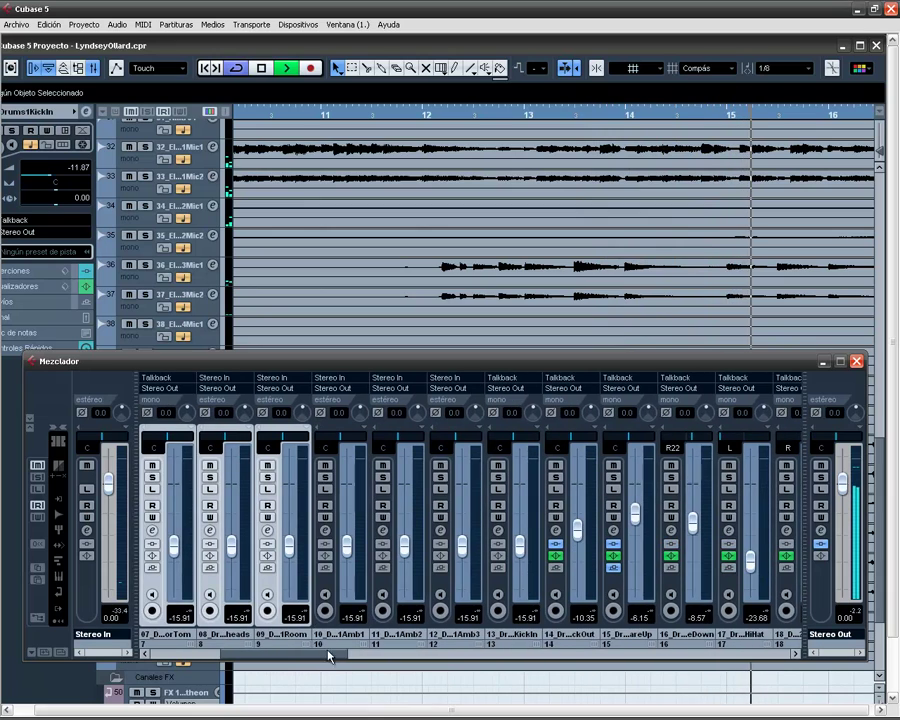
ctrl+click(320, 590)
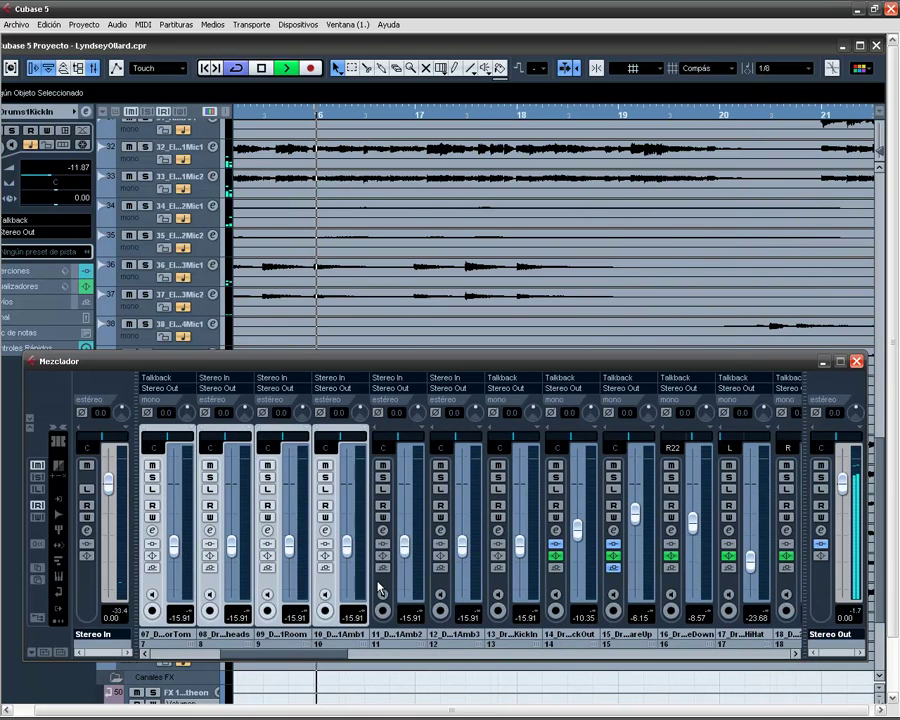
ctrl+click(381, 590)
ctrl+click(440, 590)
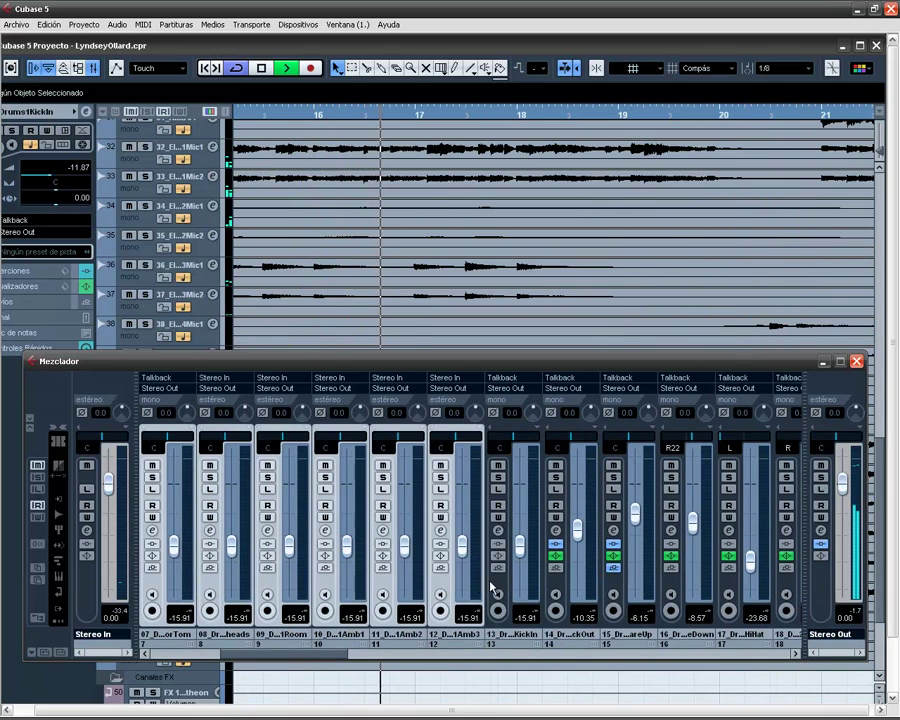
ctrl+click(510, 588)
ctrl+click(590, 588)
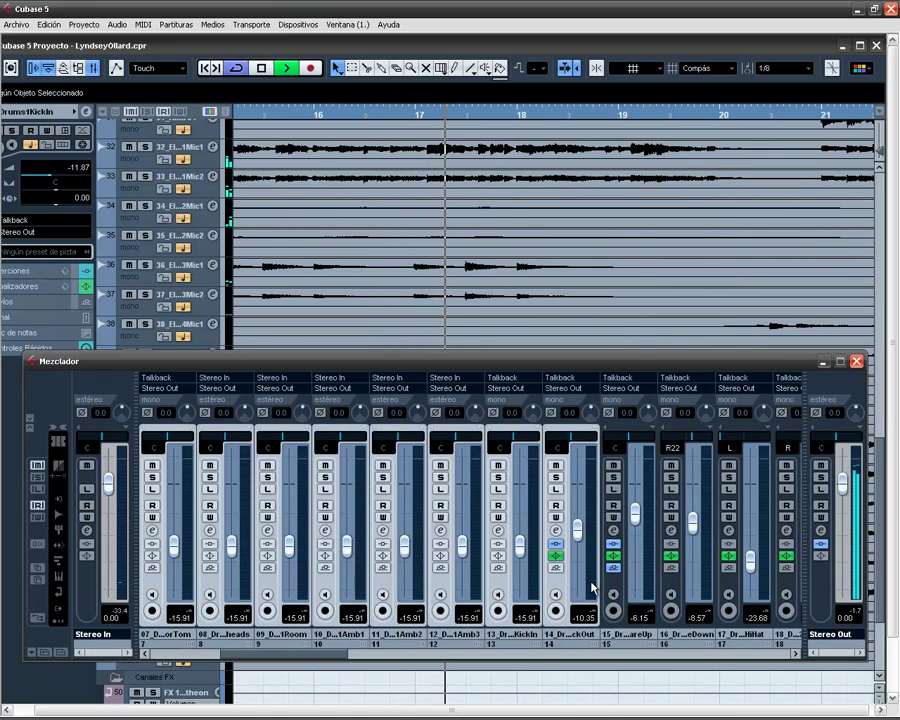
ctrl+click(608, 588)
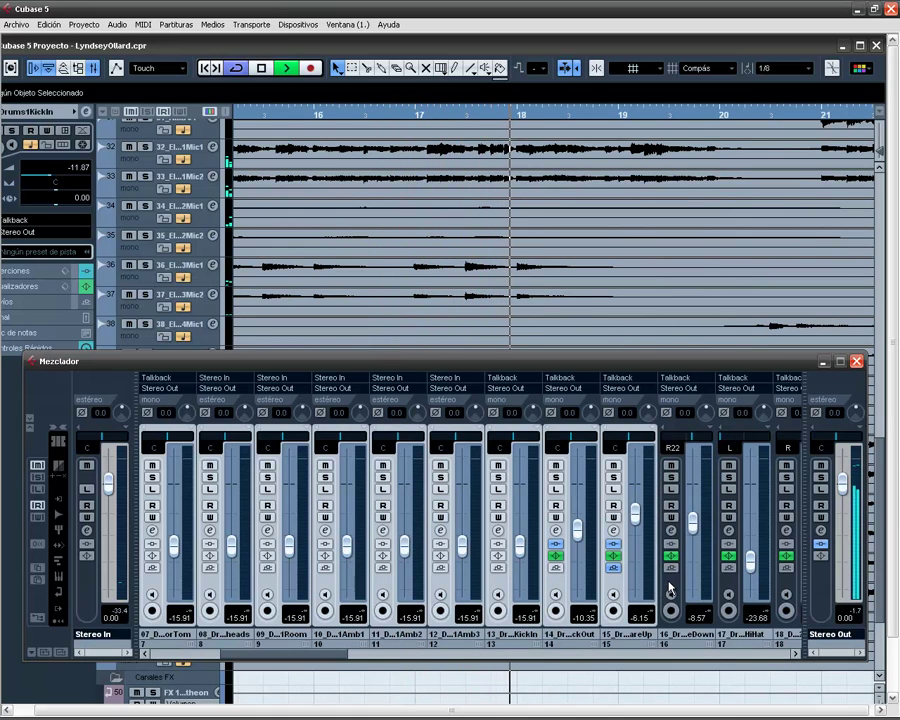
ctrl+click(672, 594)
Extend the drum channel selection with channels 17 to 24, from the second hi-hat to the third ambience channel of that drum set
click(424, 655)
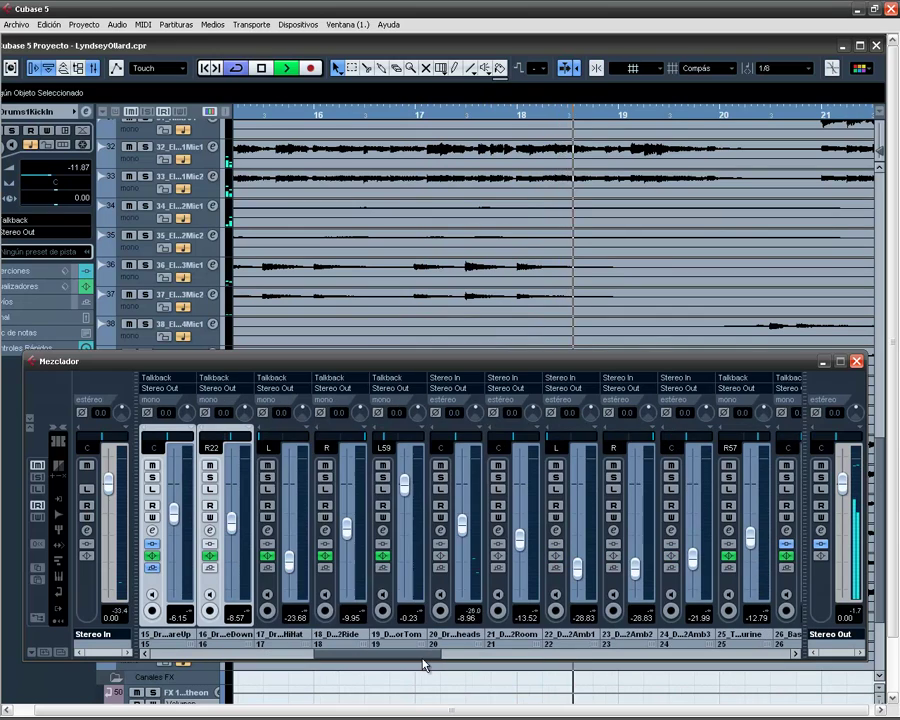
ctrl+click(278, 598)
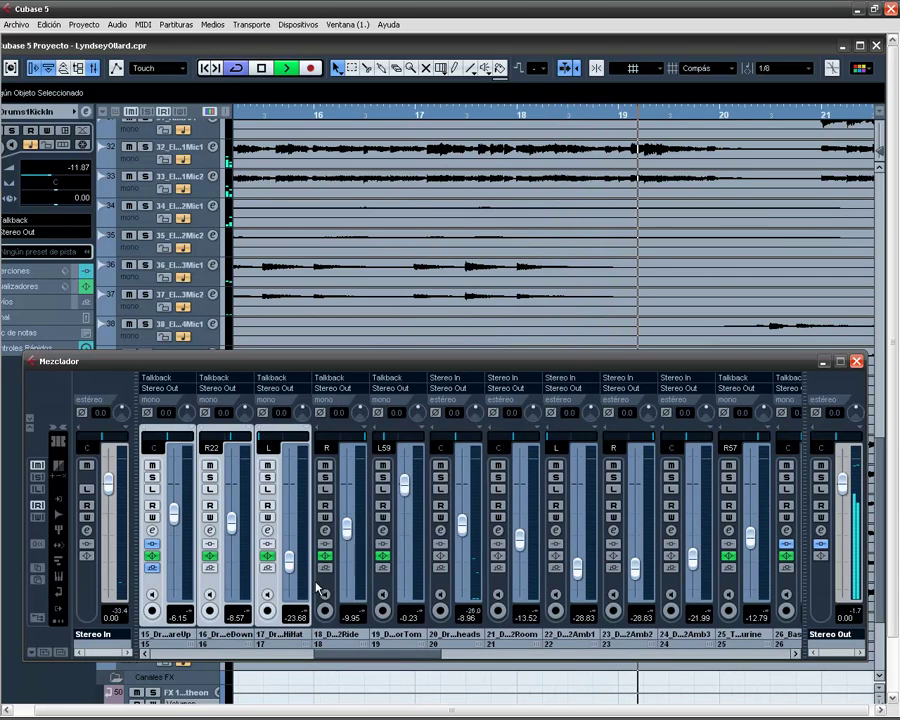
ctrl+click(323, 589)
ctrl+click(383, 590)
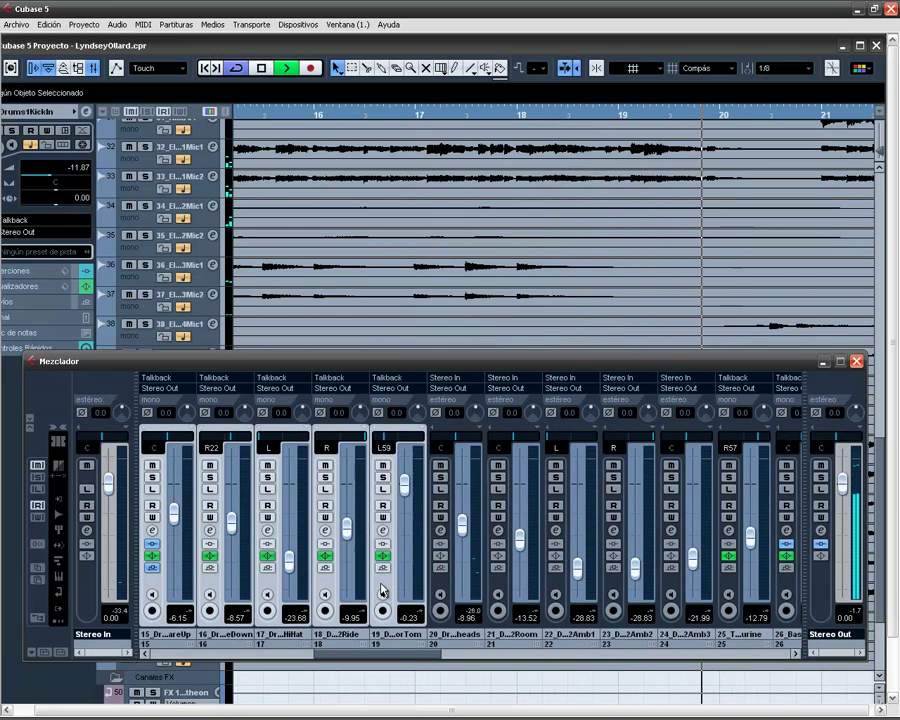
ctrl+click(443, 590)
ctrl+click(501, 590)
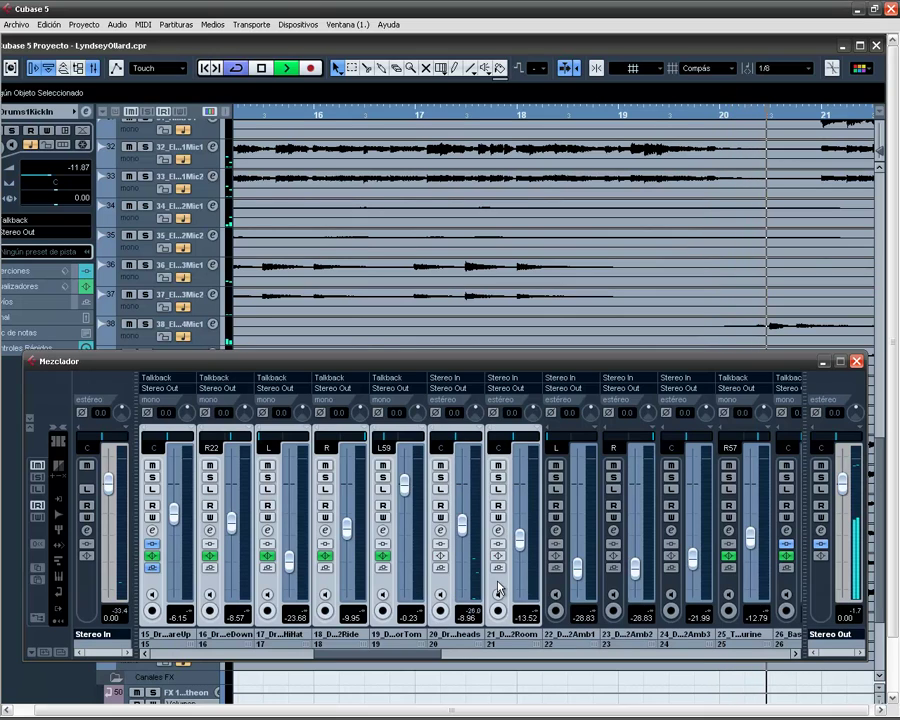
ctrl+click(563, 590)
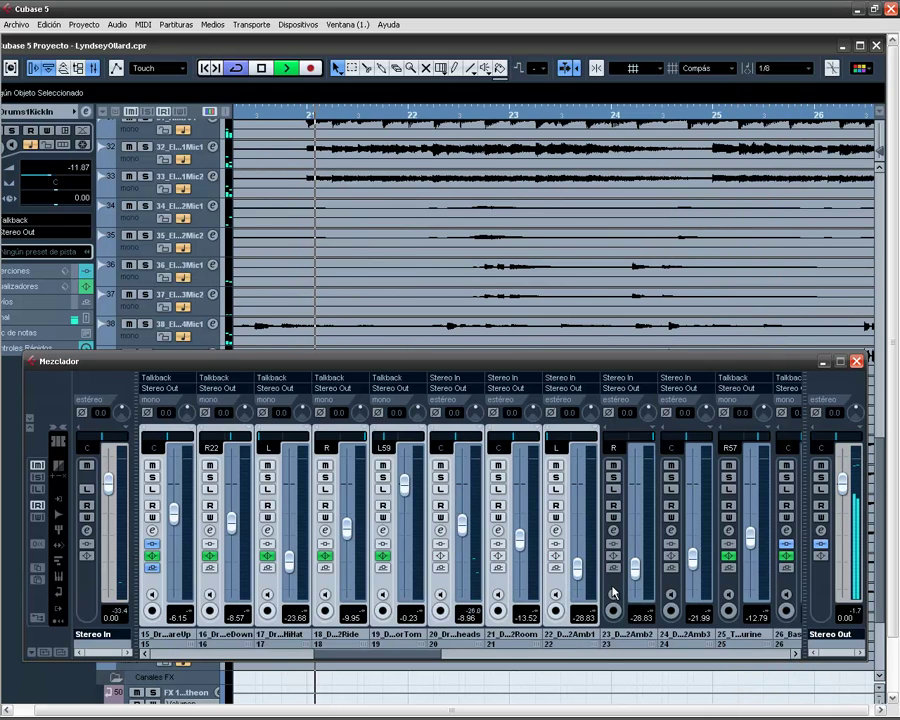
ctrl+click(614, 590)
ctrl+click(673, 590)
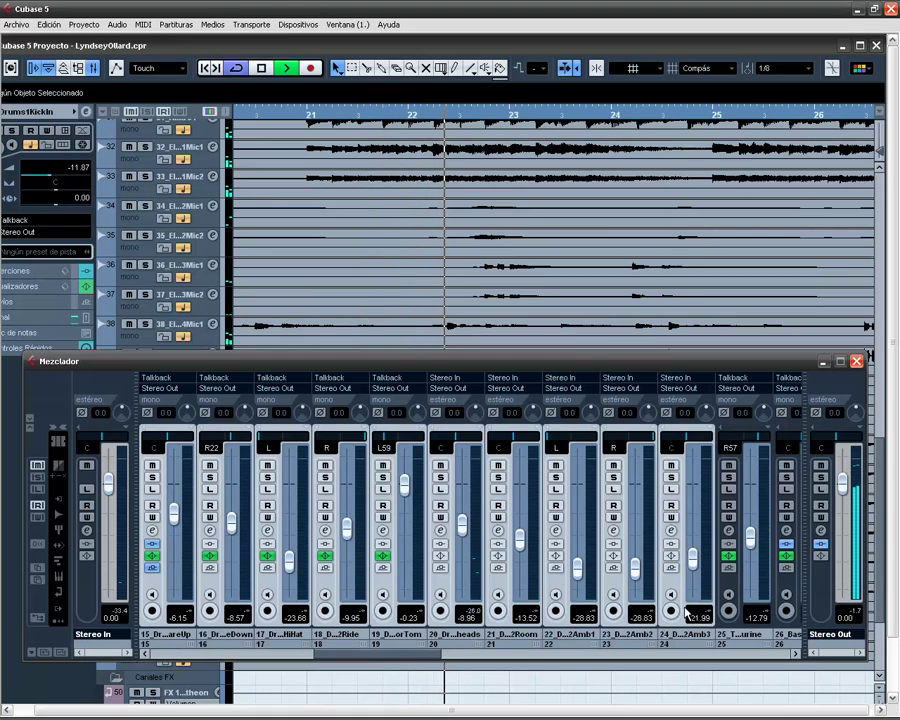
Route the output of all the selected drum channels to the Bateria group
drag(440, 655, 250, 652)
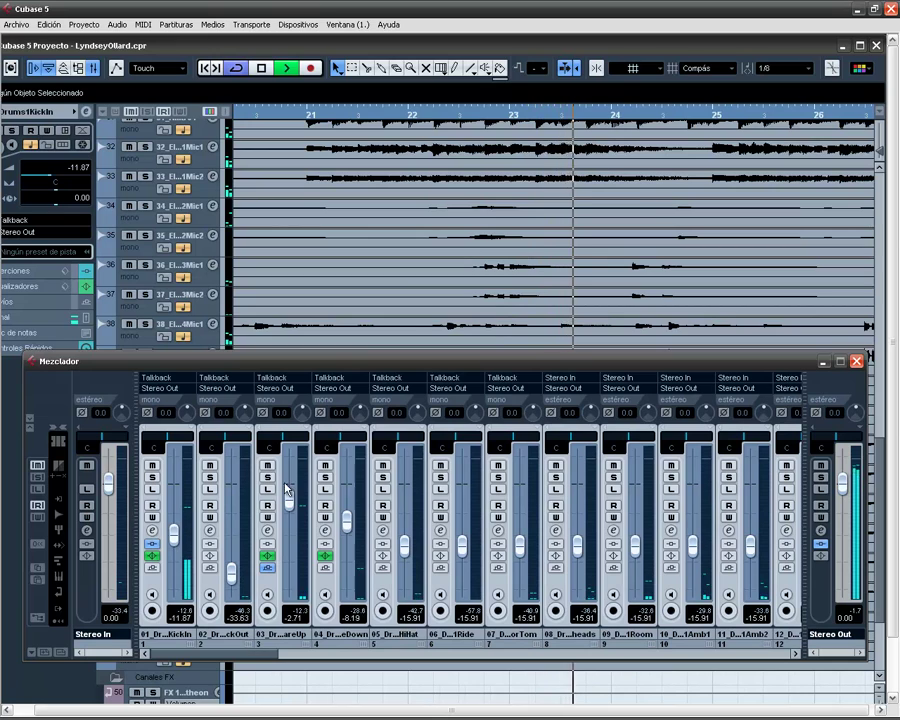
click(216, 389)
mouse_move(250, 461)
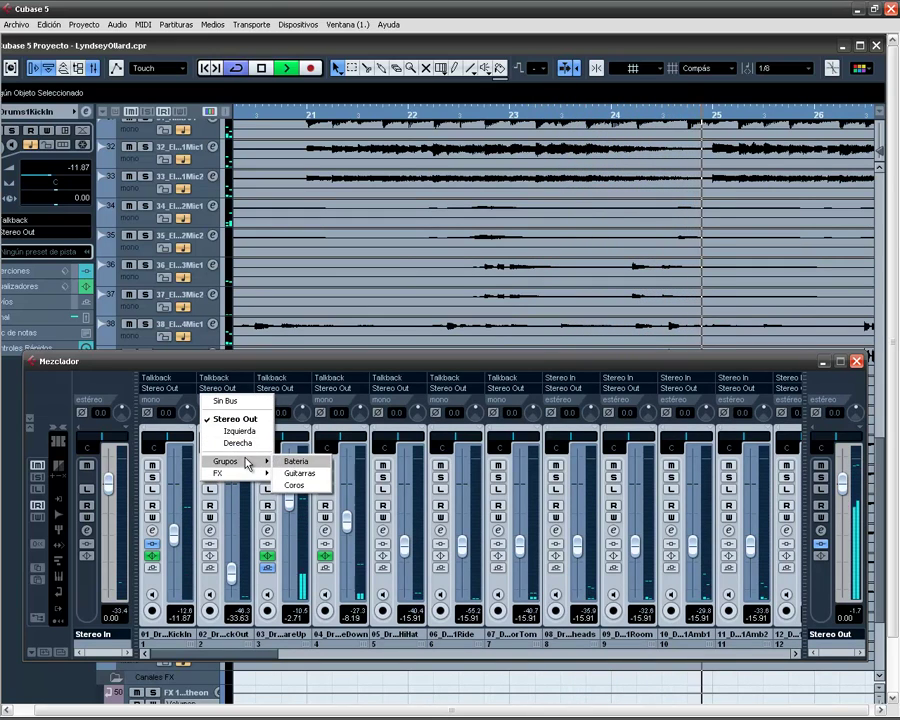
click(296, 461)
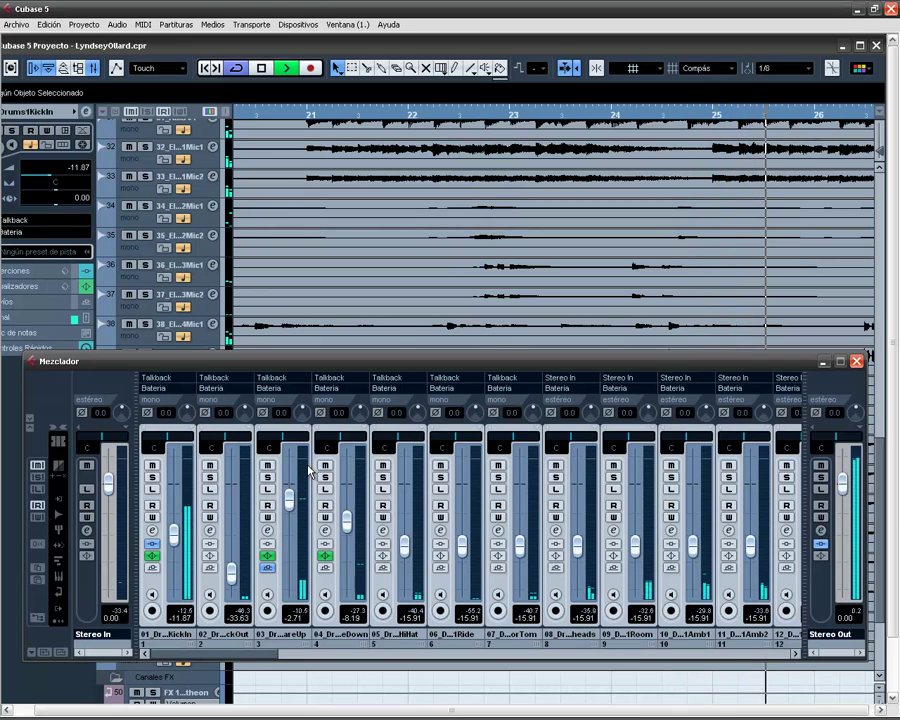
Select backing vocal channels 48 and 49 and route their output to the Coros group
drag(262, 662, 741, 652)
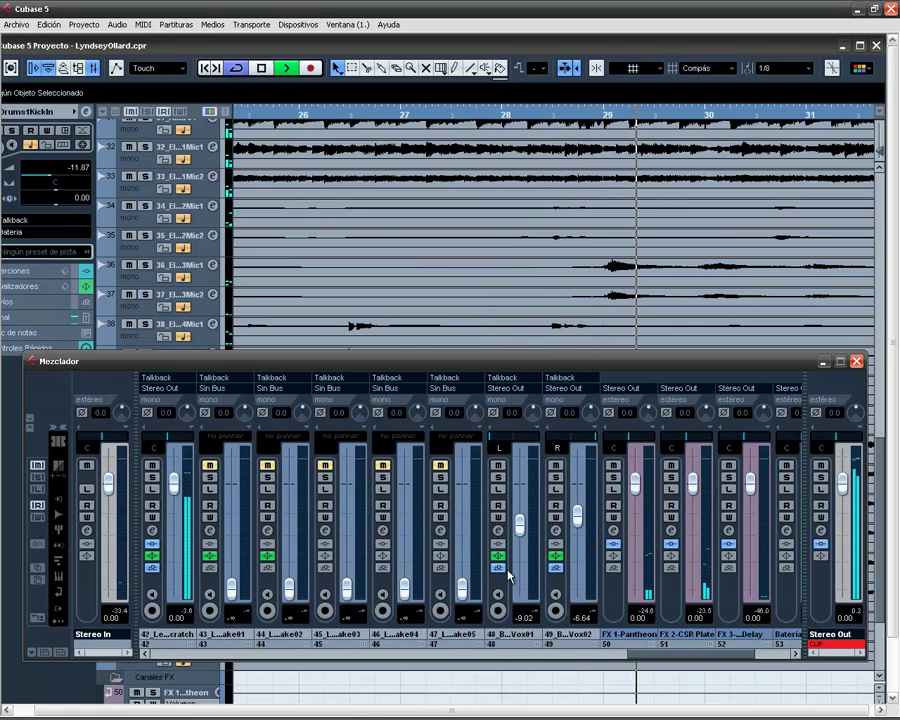
click(503, 443)
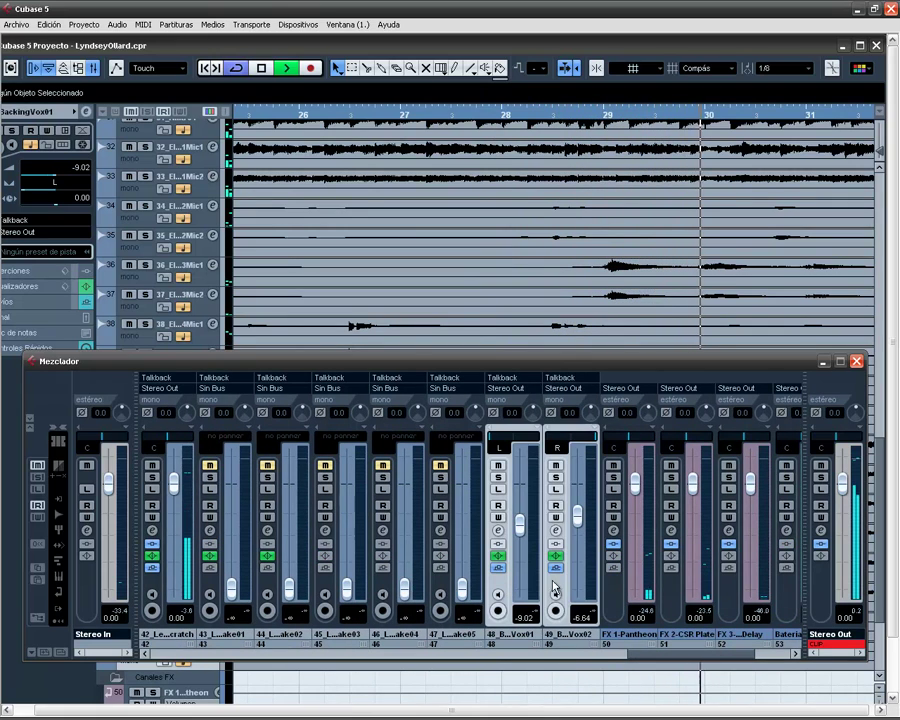
click(505, 442)
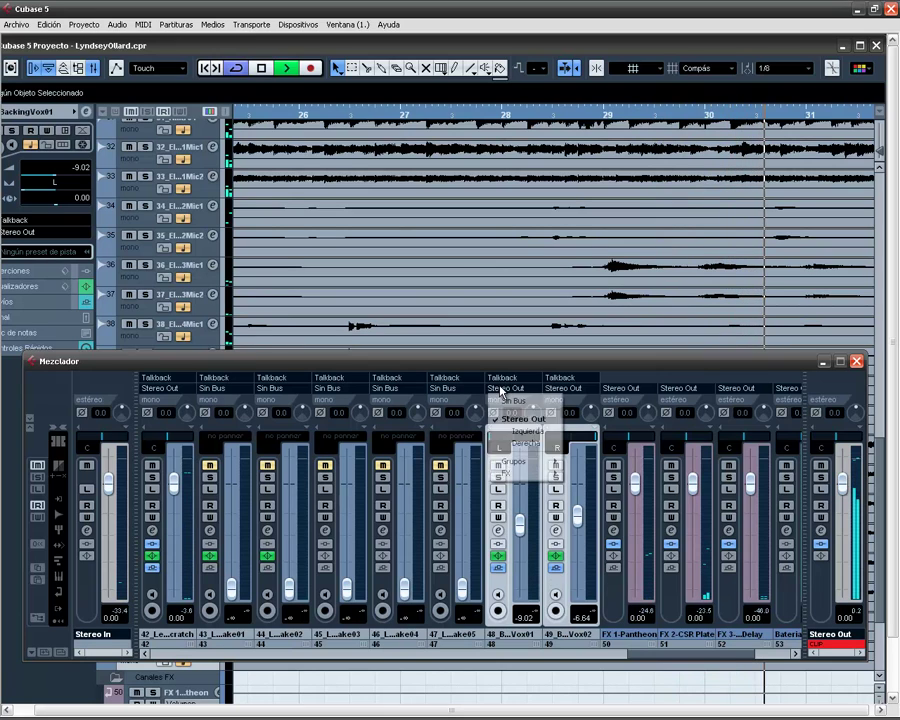
mouse_move(550, 462)
click(584, 484)
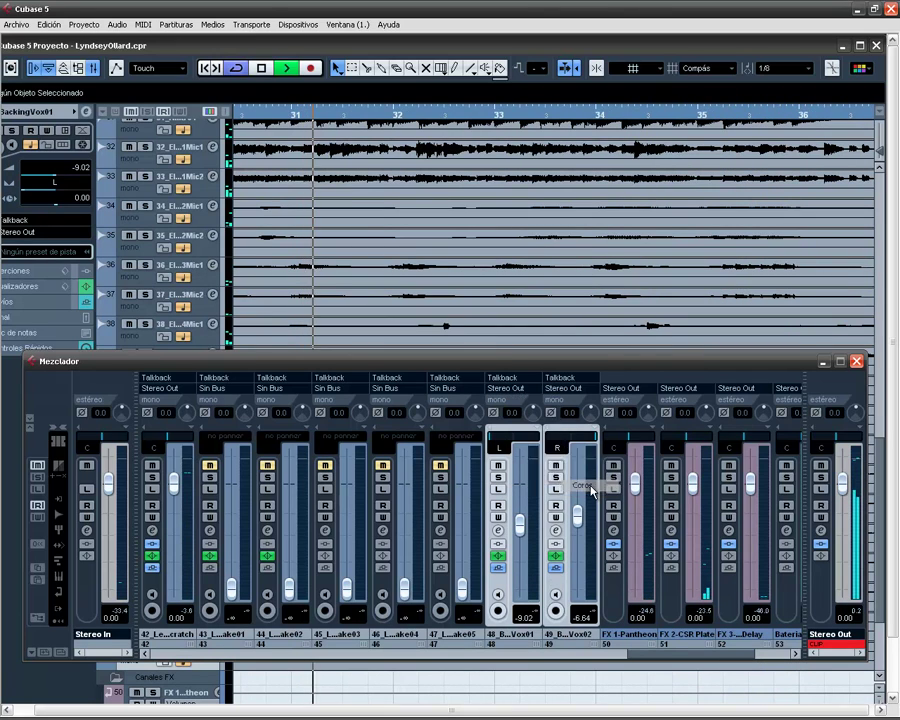
Check the Bateria and Guitarras groups during playback by muting and unmuting each one in turn
drag(639, 655, 659, 655)
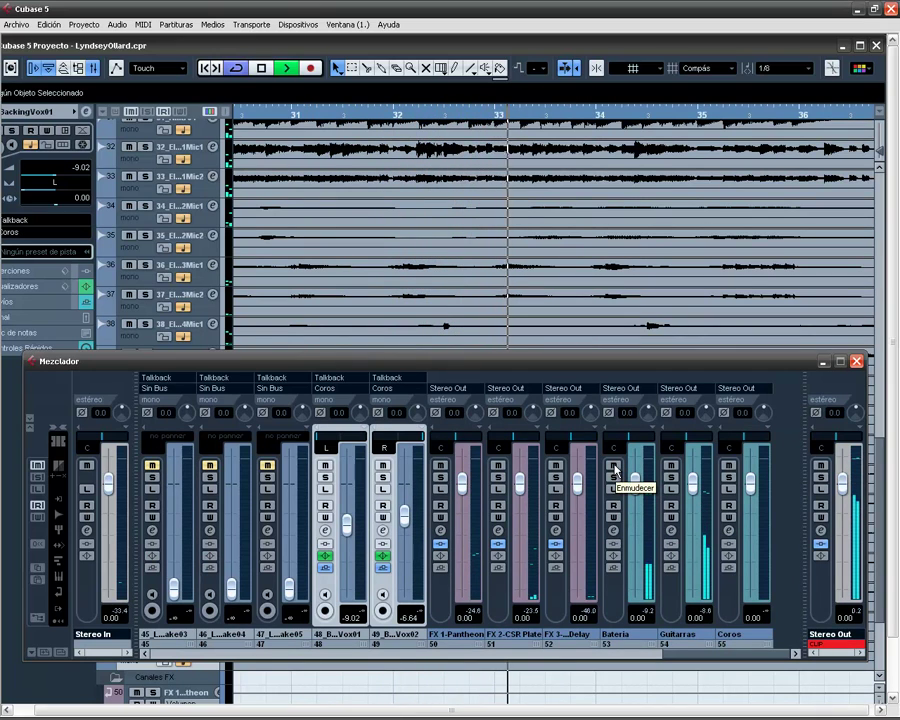
click(614, 466)
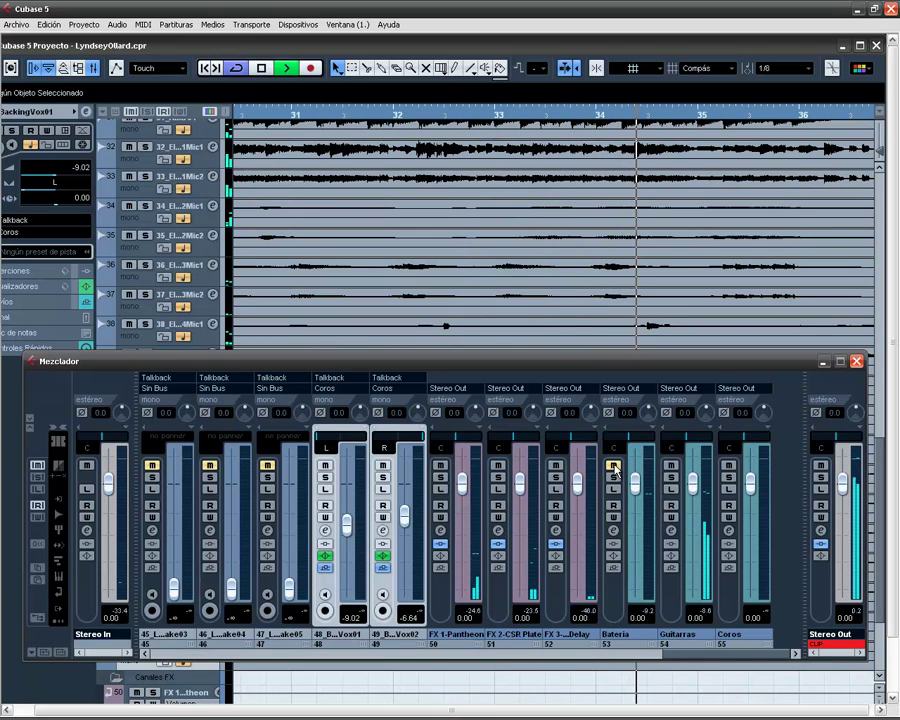
click(615, 466)
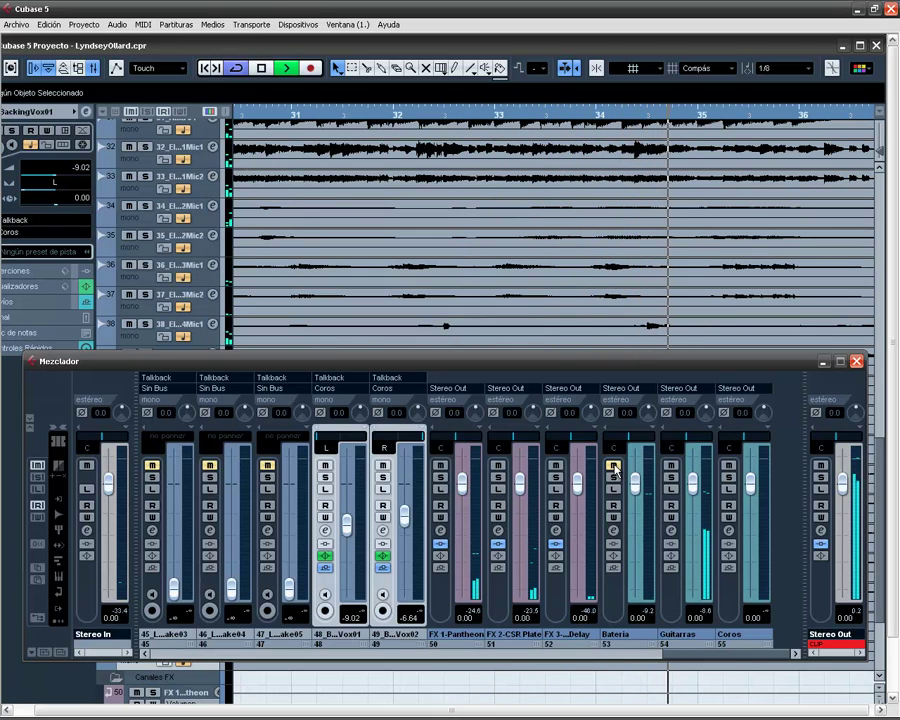
click(671, 467)
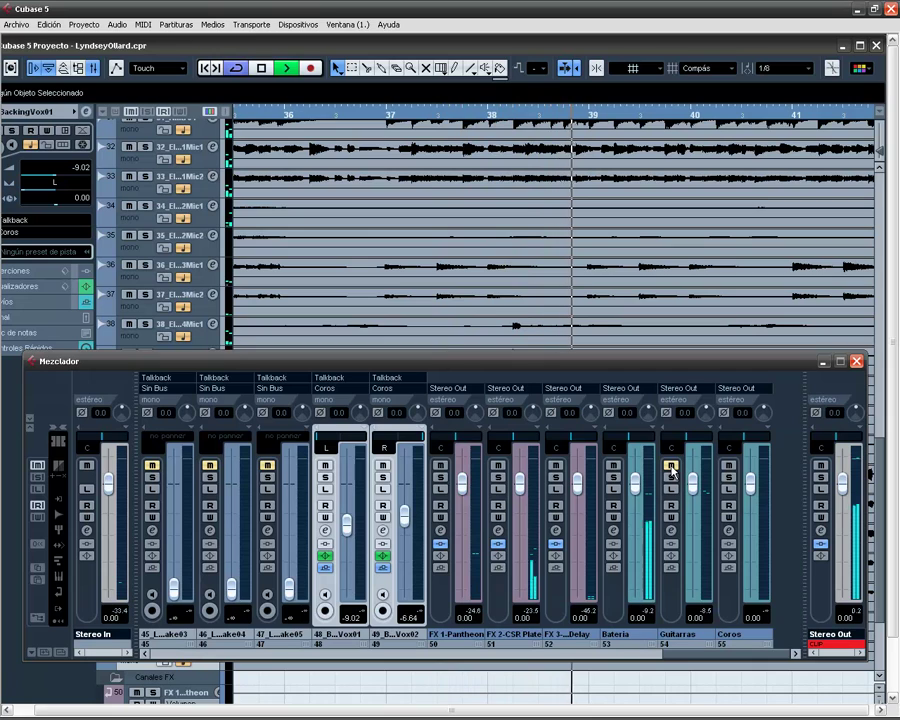
click(672, 468)
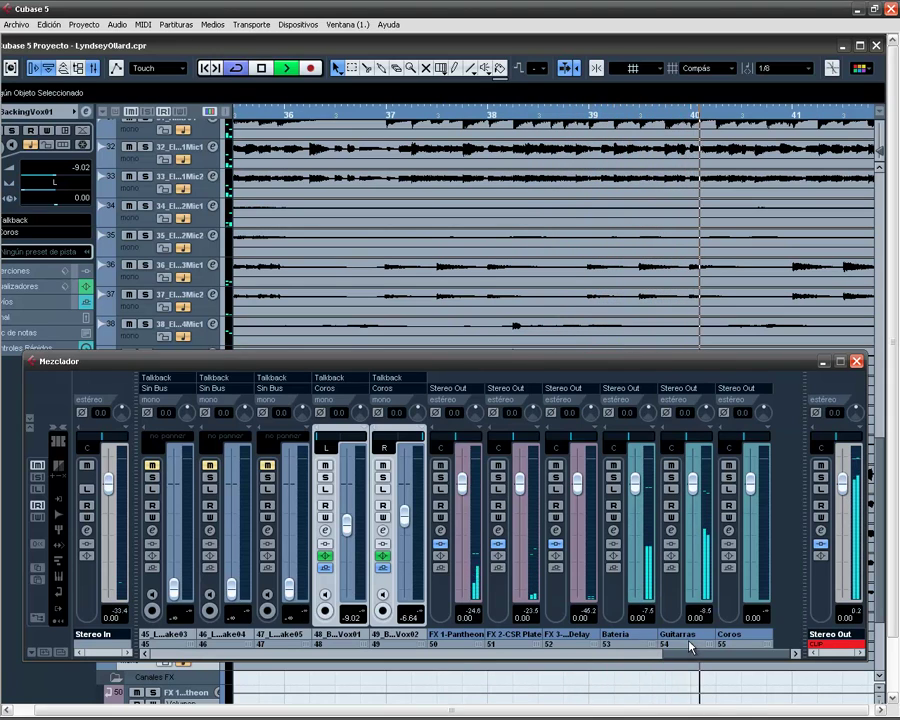
Review the individual drum channels against the group channels, and solo the Coros group briefly to hear only the backing vocals
drag(688, 654, 178, 658)
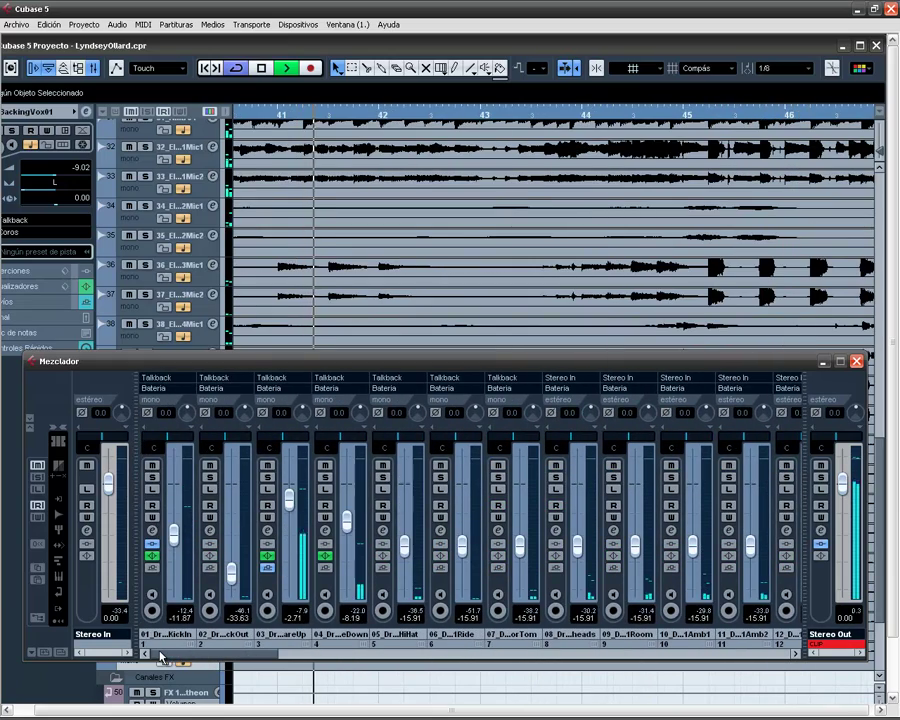
drag(160, 657, 720, 635)
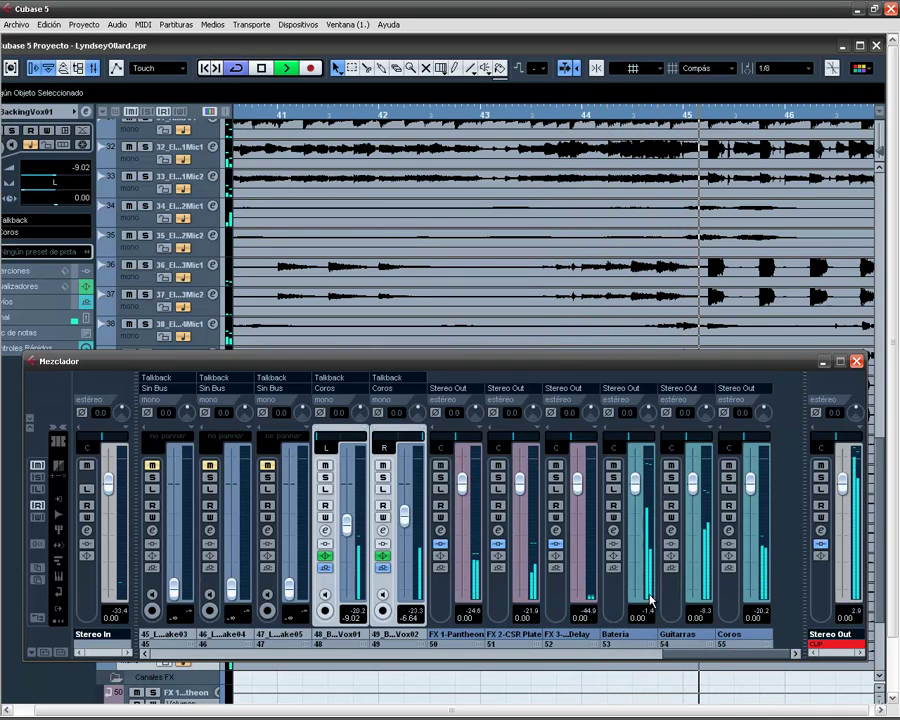
click(728, 478)
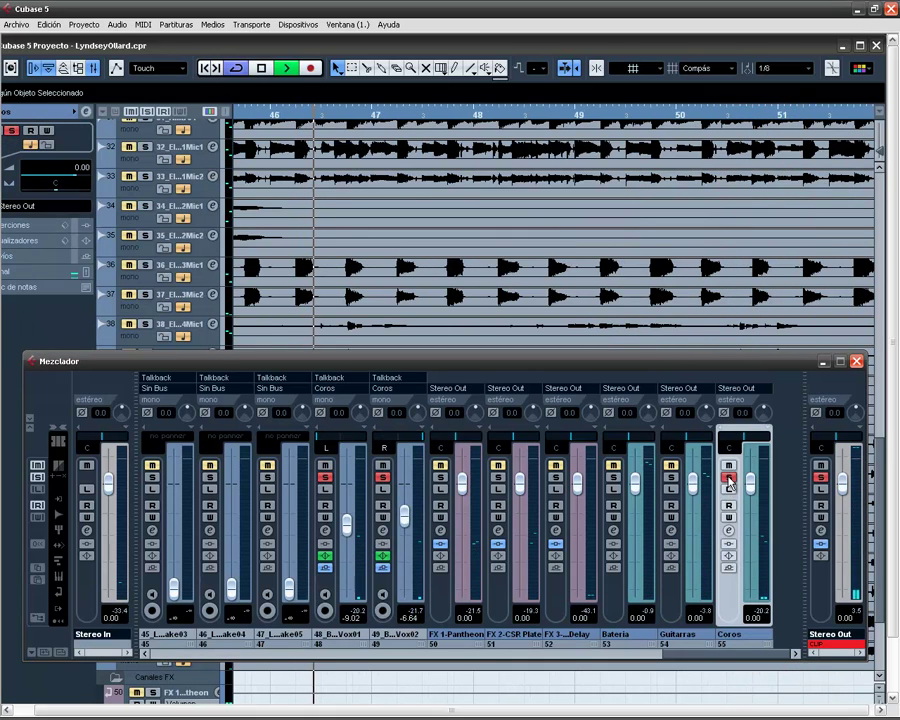
click(728, 478)
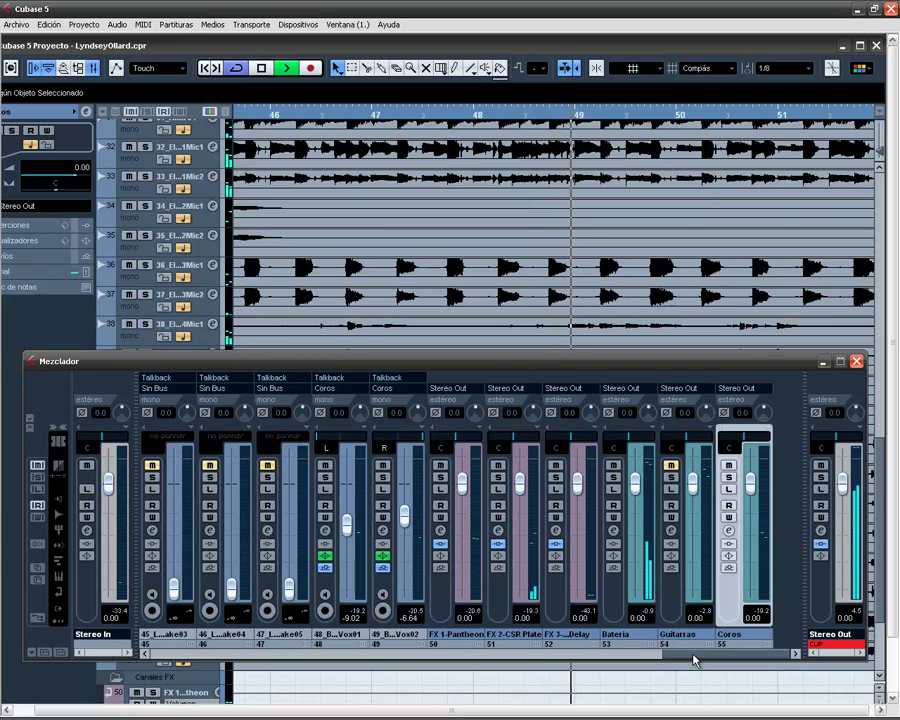
Unmute the Guitarras group, and recheck the Guitarras and Bateria groups by muting and unmuting each during playback
drag(694, 657, 752, 663)
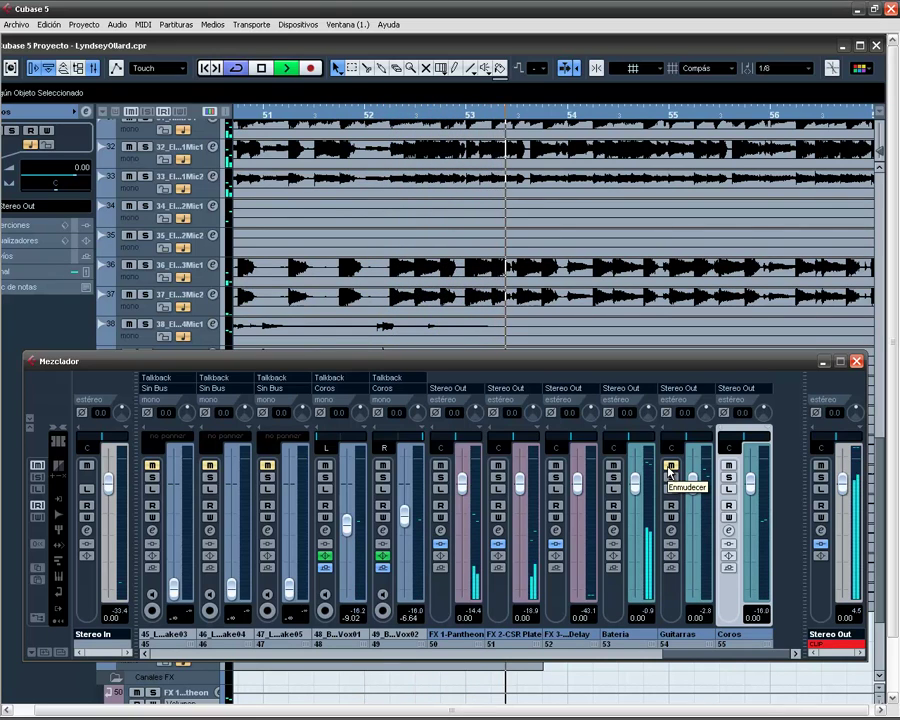
click(670, 467)
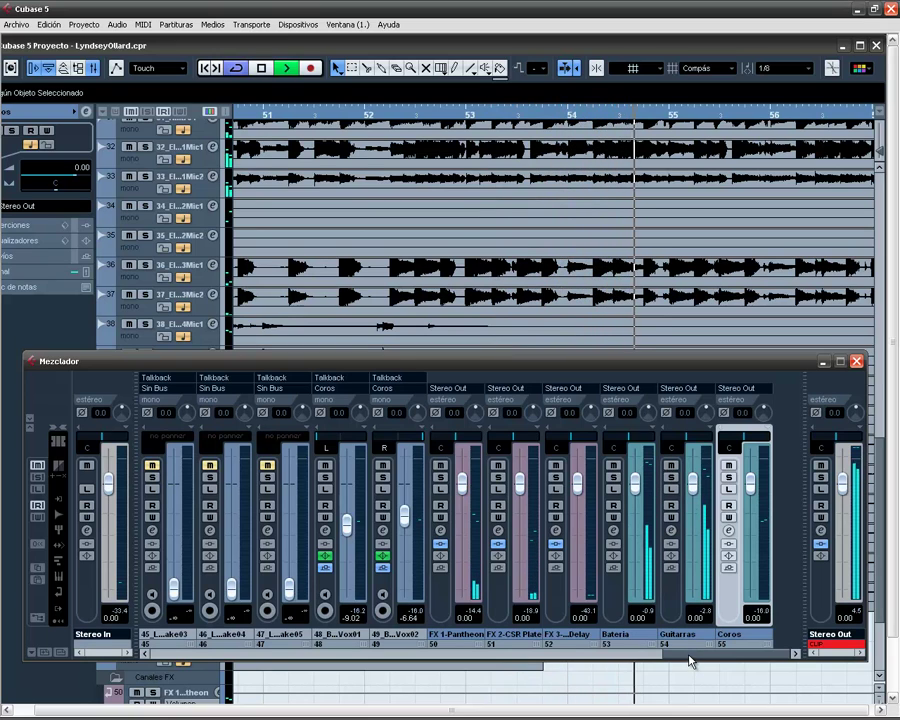
click(675, 467)
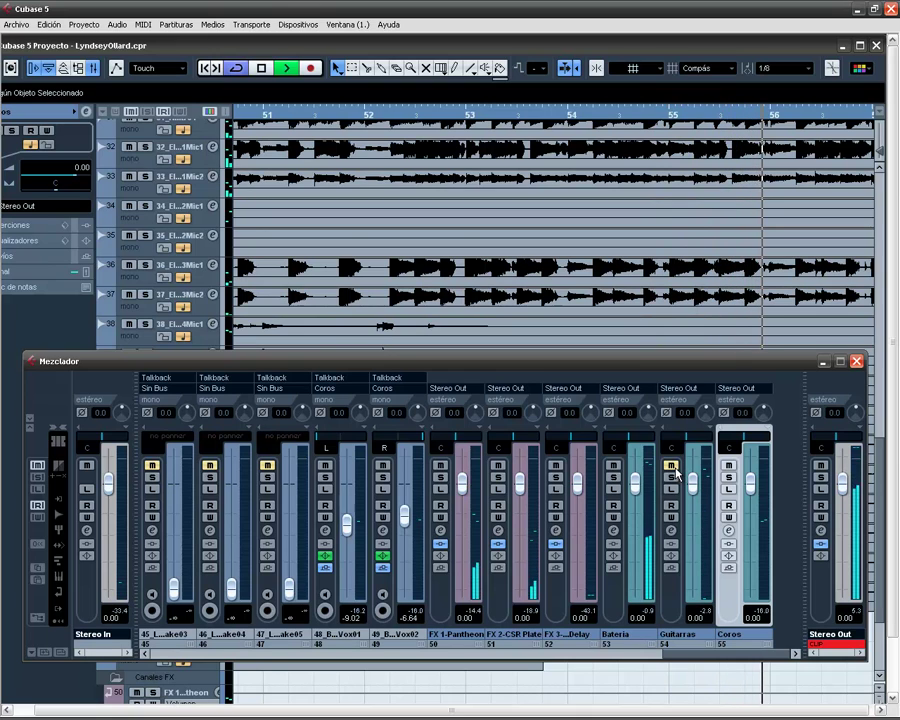
click(675, 467)
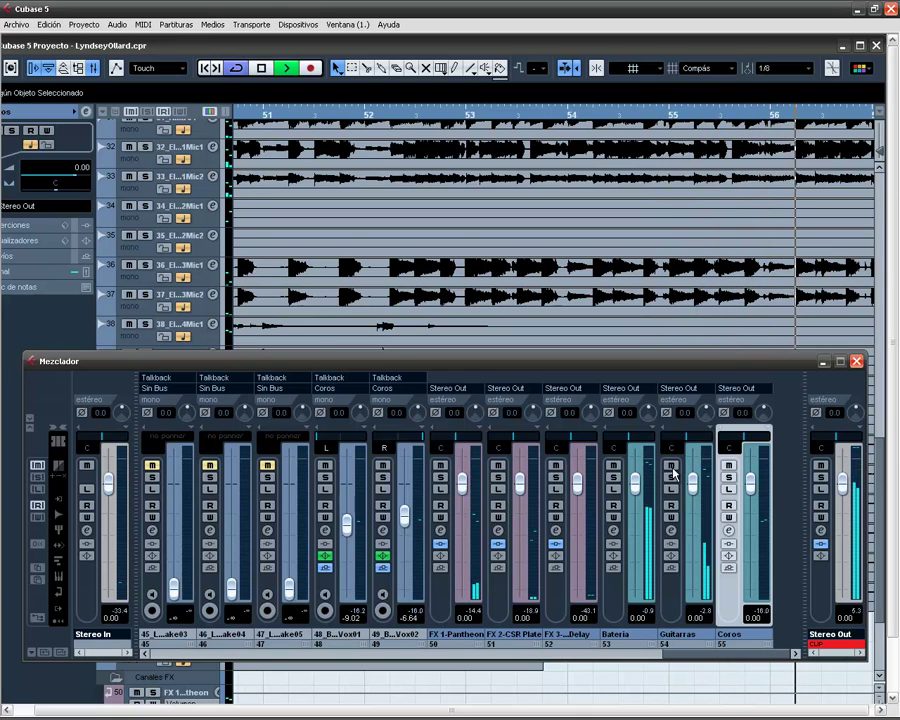
click(614, 466)
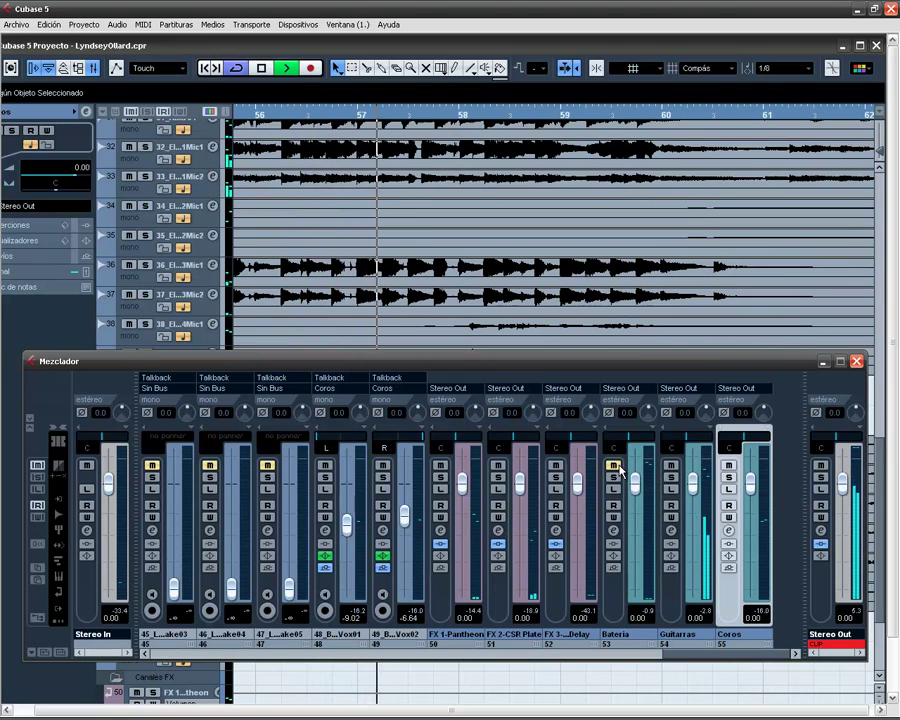
click(616, 467)
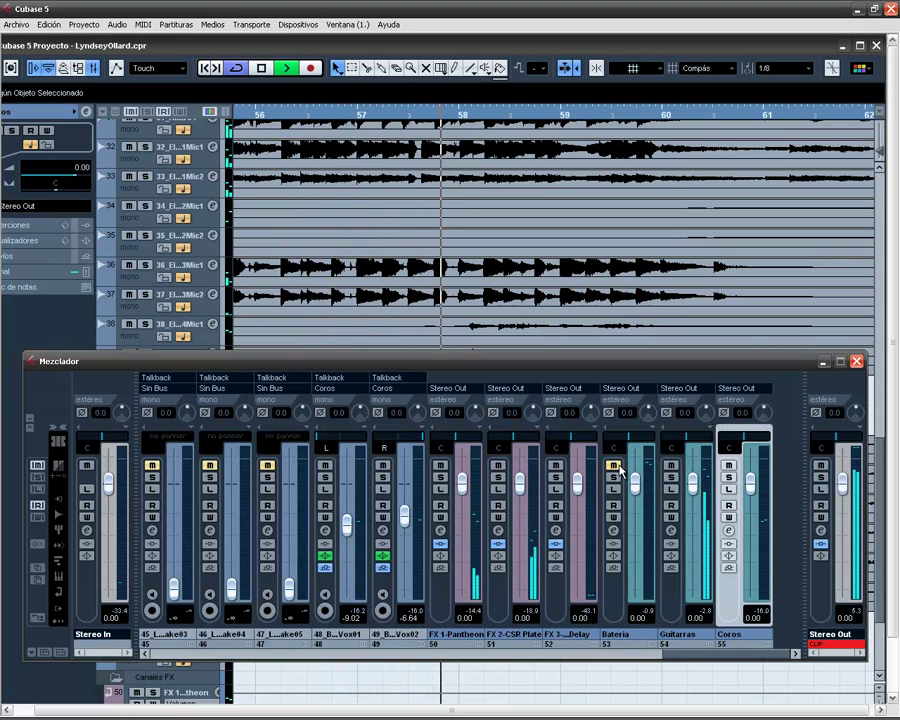
Look over the routed drum channels and the three group channels once more, and stop playback
drag(692, 660, 155, 657)
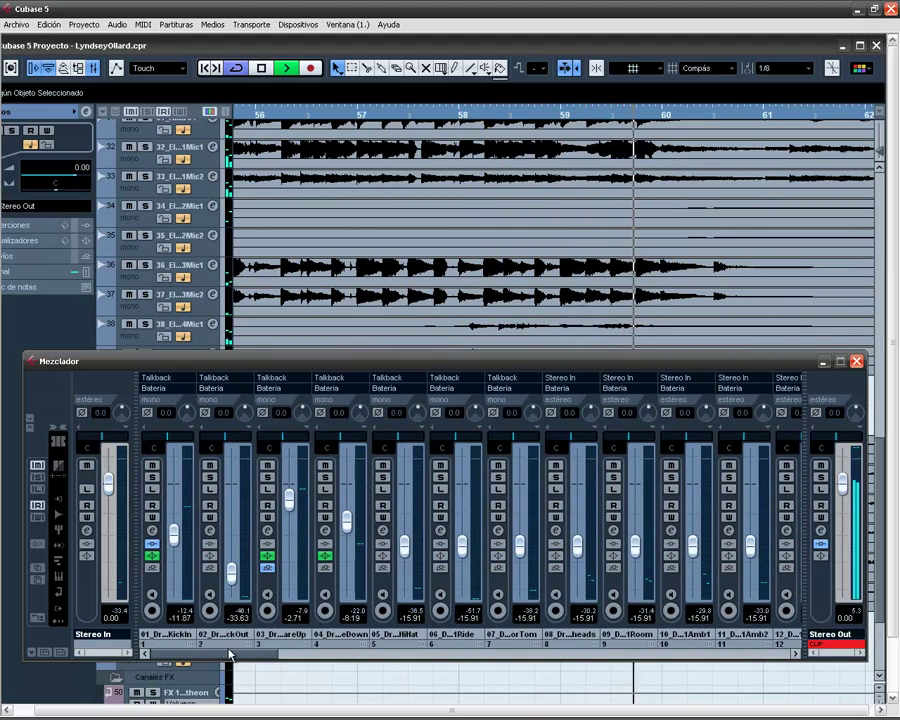
drag(229, 654, 733, 658)
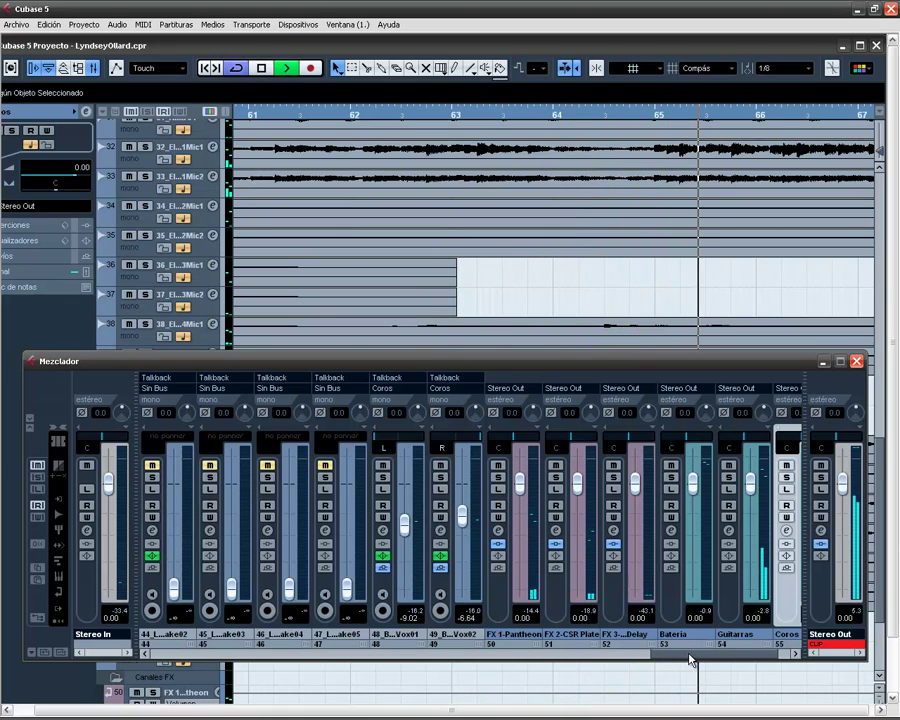
drag(688, 659, 703, 659)
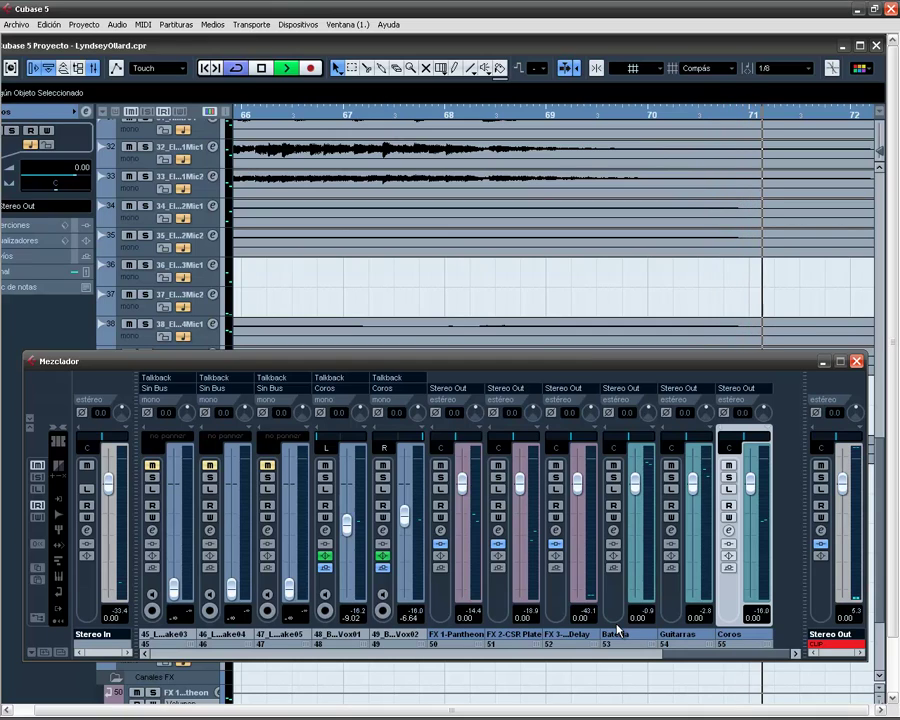
key(space)
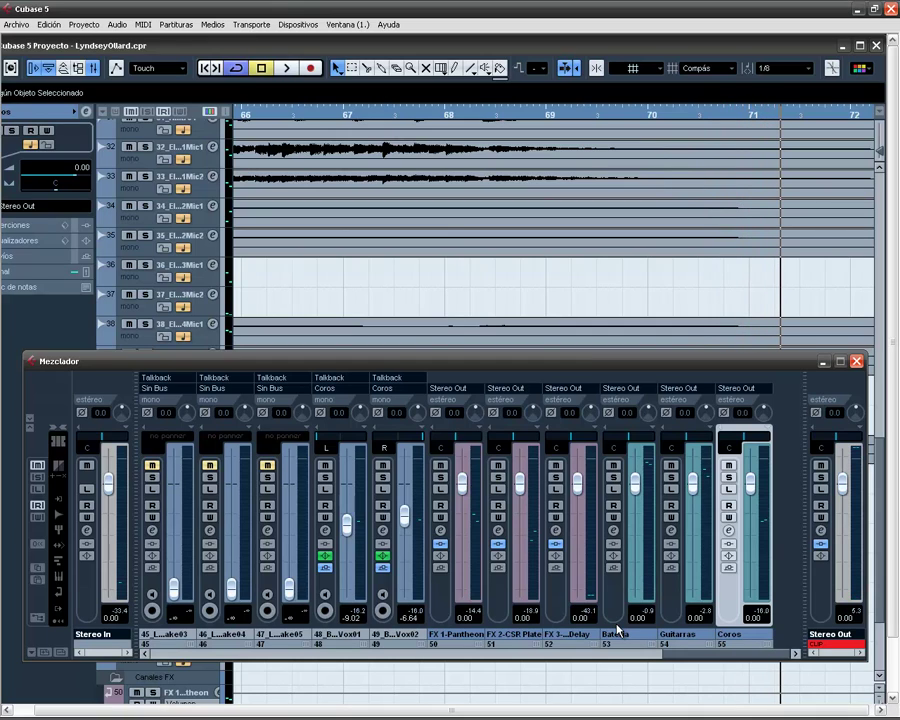